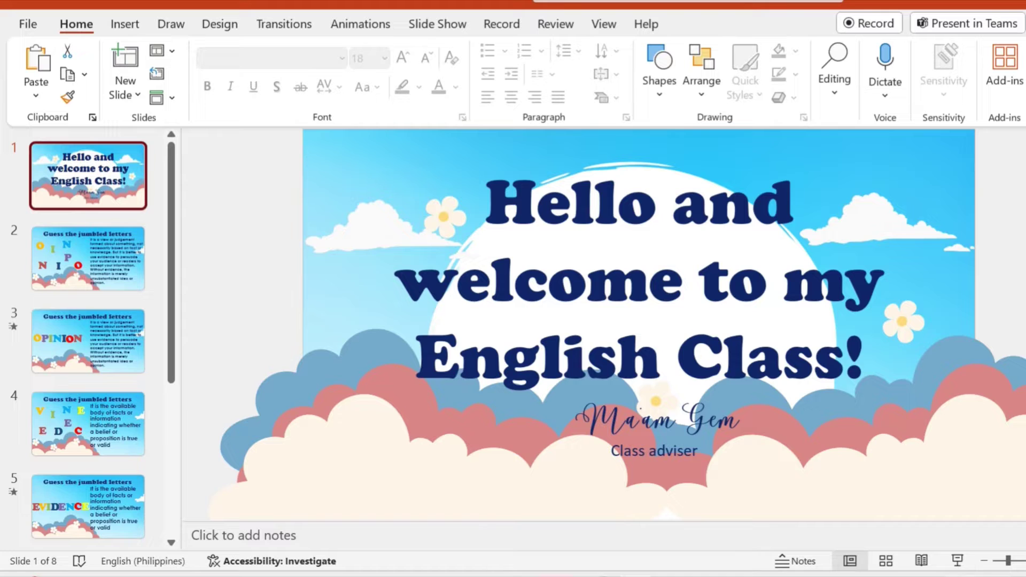
Play the slideshow through the OPINION and EVIDENCE letter puzzles until the blank sky slide 6 shows.
{"action": "left_click", "coordinate": [958, 561]}
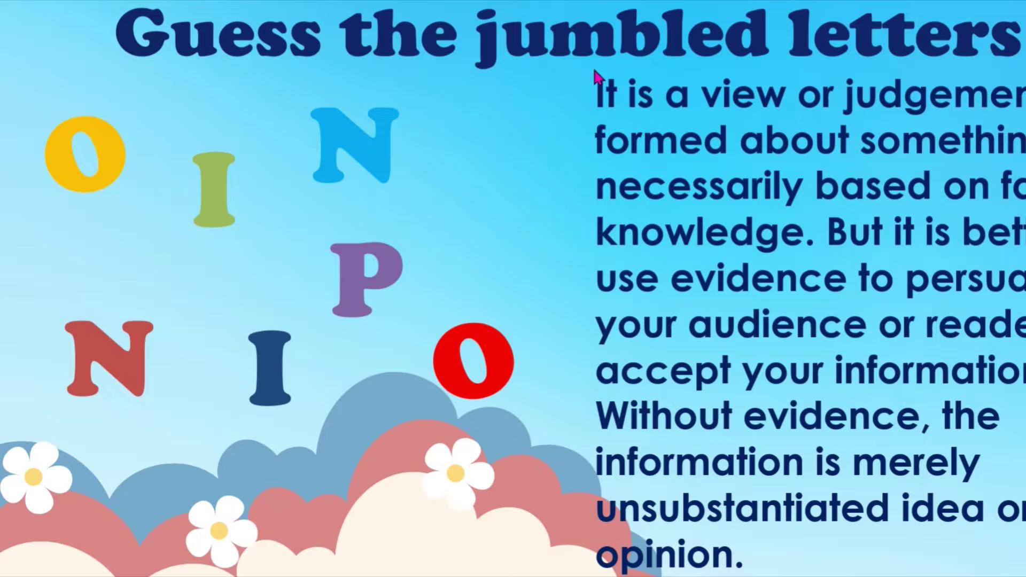
{"action": "left_click", "coordinate": [434, 225]}
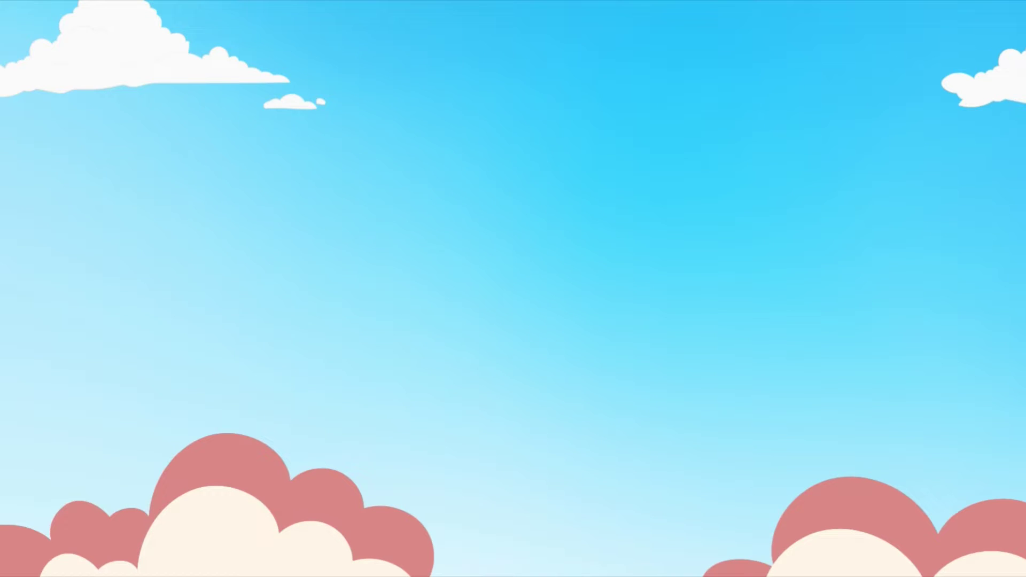
Exit the show, duplicate the empty sky slide 6 with Ctrl+D, and reselect slide 6.
{"action": "key", "text": "Escape"}
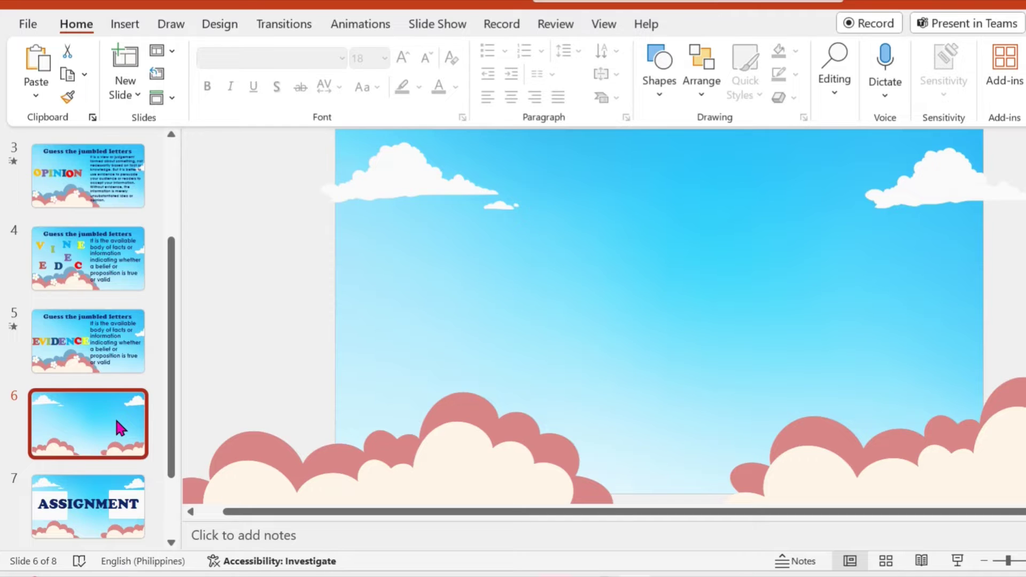
{"action": "key", "text": "ctrl+d"}
{"action": "left_click", "coordinate": [116, 421]}
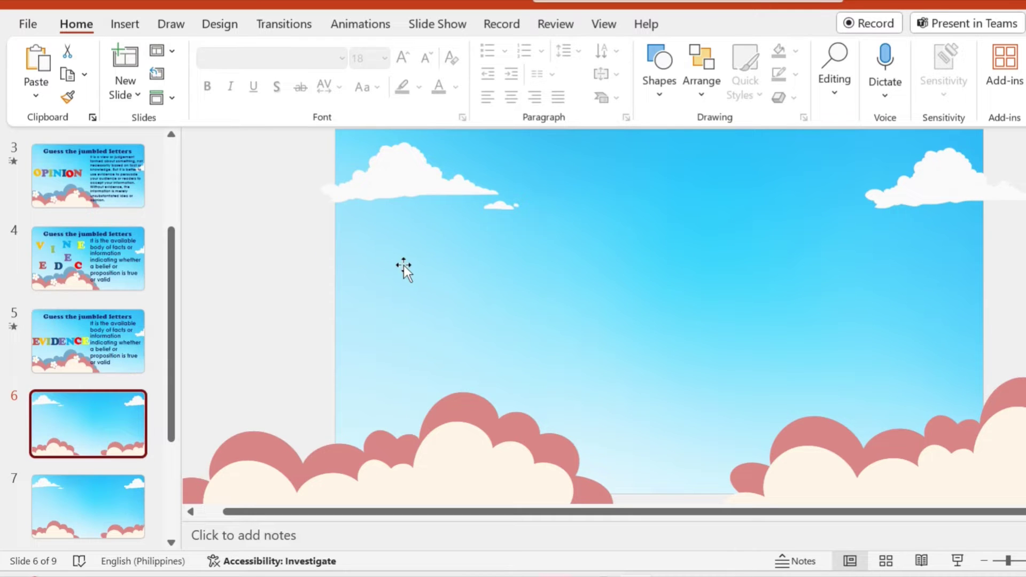
{"action": "left_click", "coordinate": [134, 23]}
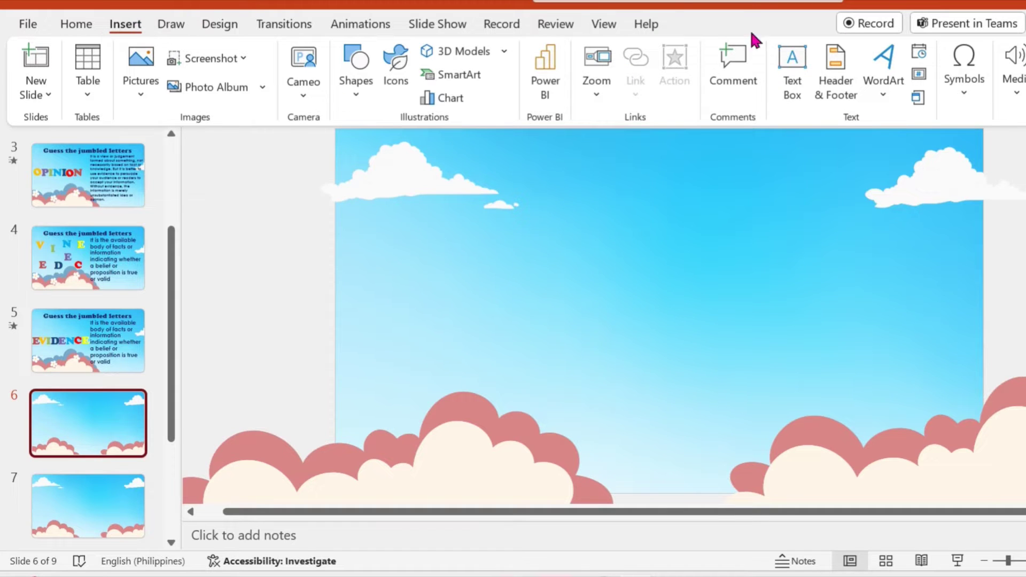
Add a mid-slide text box containing the letter E and set it in the Jumble font.
{"action": "left_click", "coordinate": [793, 69]}
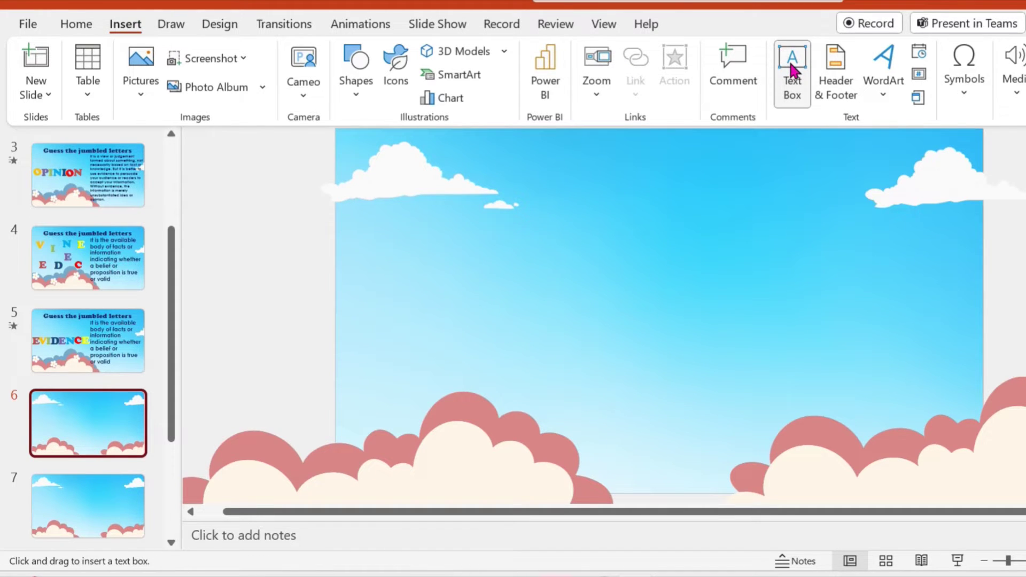
{"action": "key", "text": "ctrl+Return"}
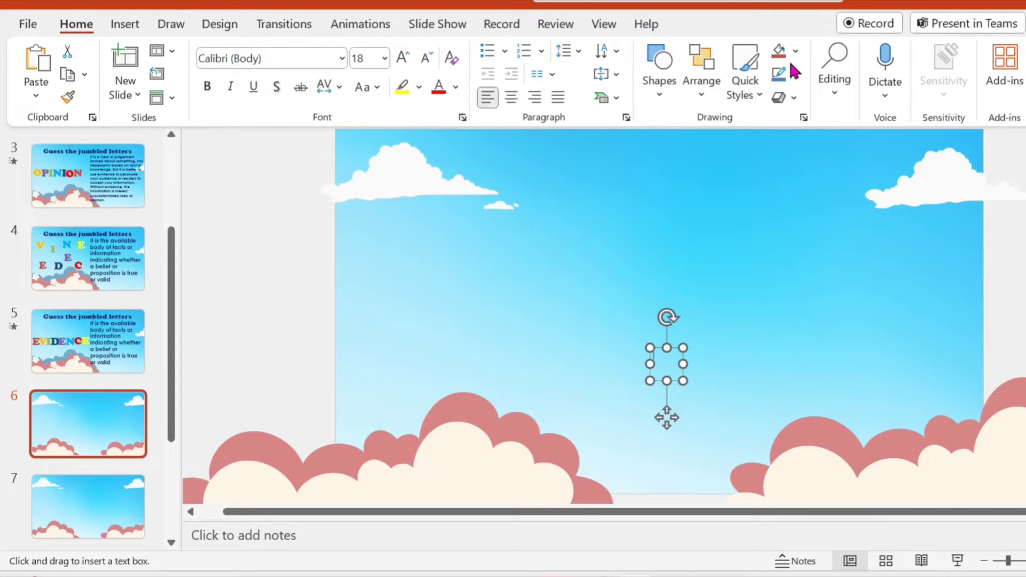
{"action": "type", "text": "E"}
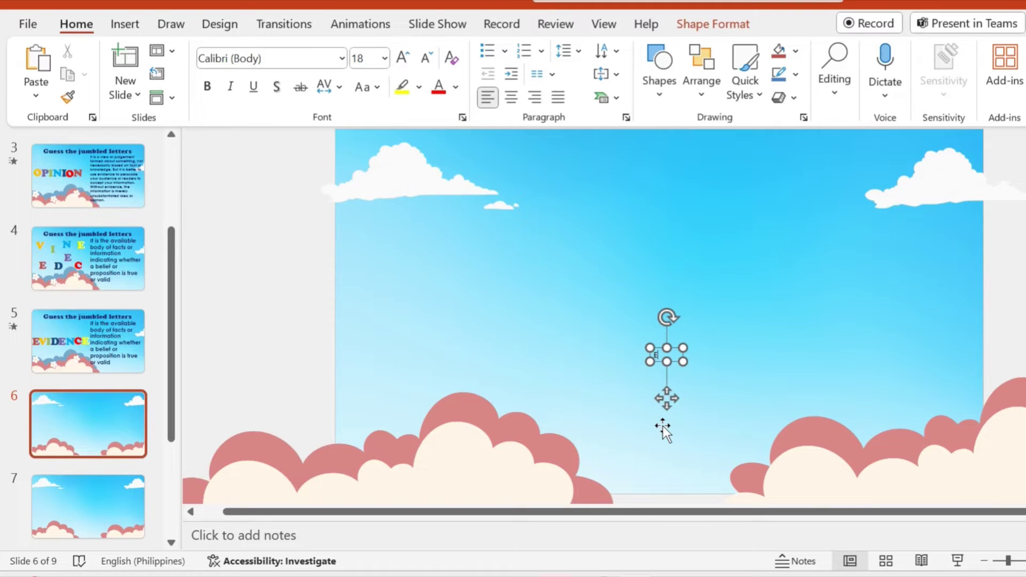
{"action": "key", "text": "ctrl+a"}
{"action": "left_click", "coordinate": [342, 57]}
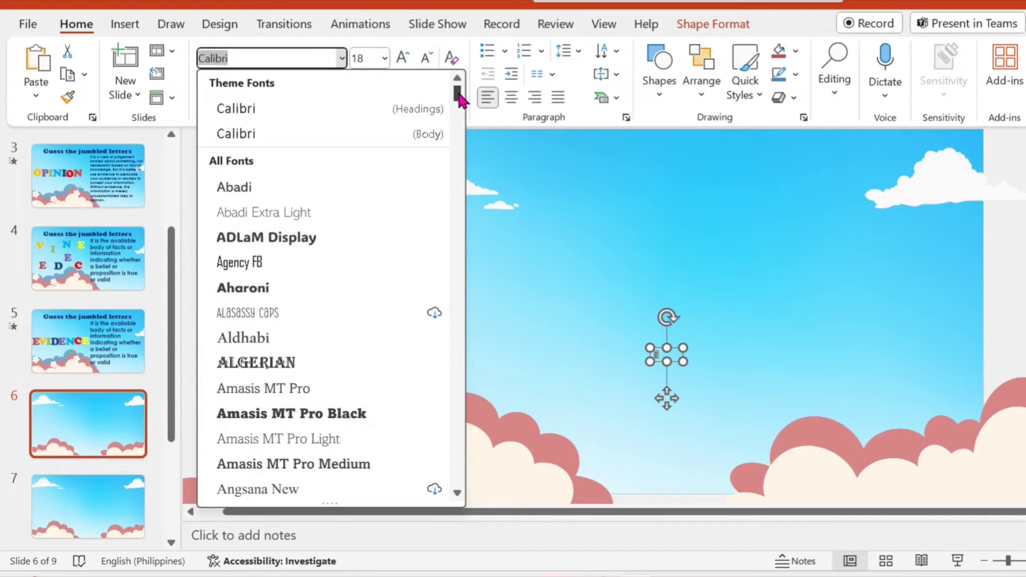
{"action": "mouse_move", "coordinate": [458, 92]}
{"action": "left_mouse_down"}
{"action": "mouse_move", "coordinate": [456, 295]}
{"action": "mouse_move", "coordinate": [458, 272]}
{"action": "left_mouse_up"}
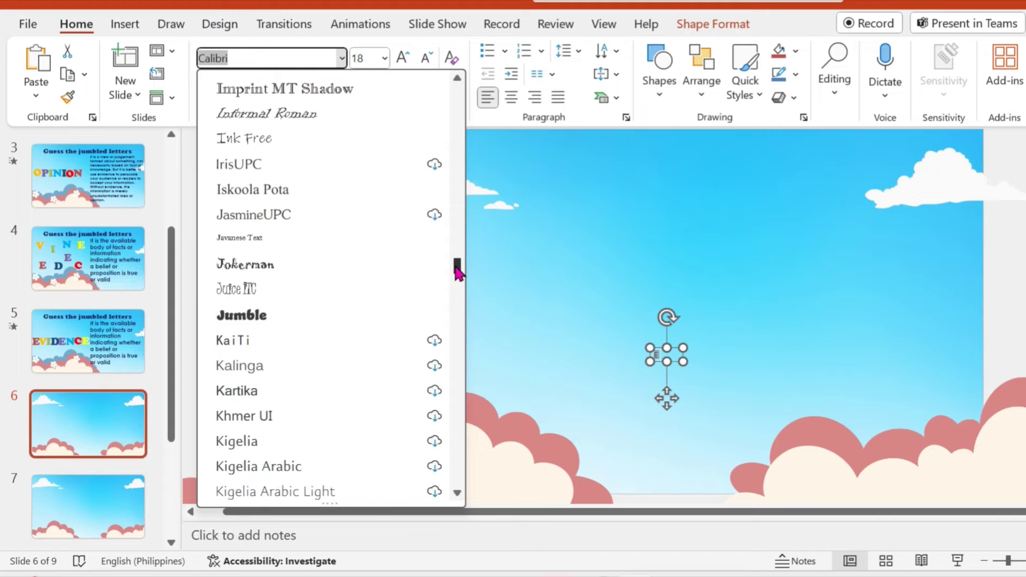
{"action": "left_click", "coordinate": [376, 319]}
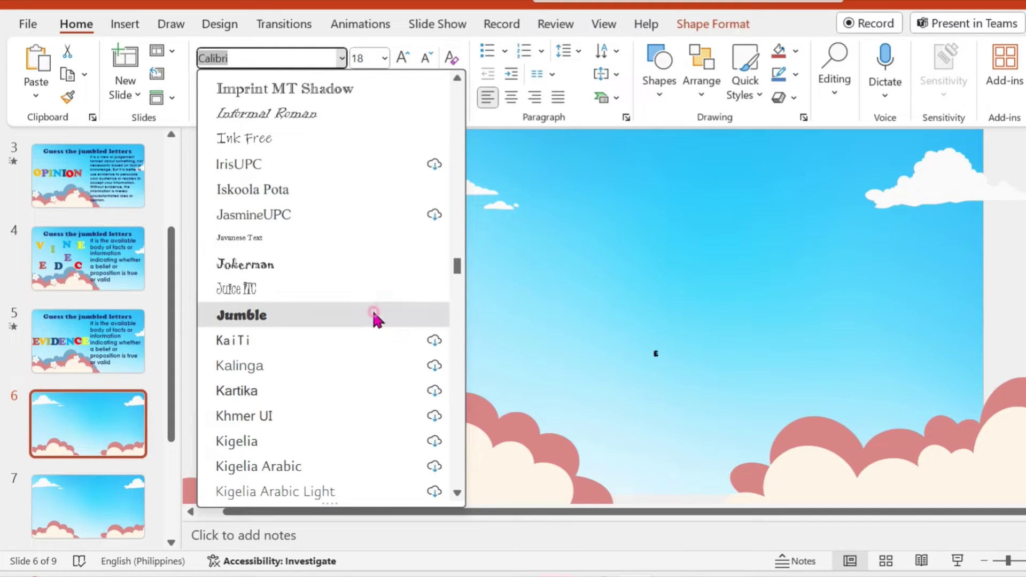
Grow the Jumble E to 199 pt and colour it purple.
{"action": "left_click", "coordinate": [402, 58]}
{"action": "left_click", "coordinate": [402, 57]}
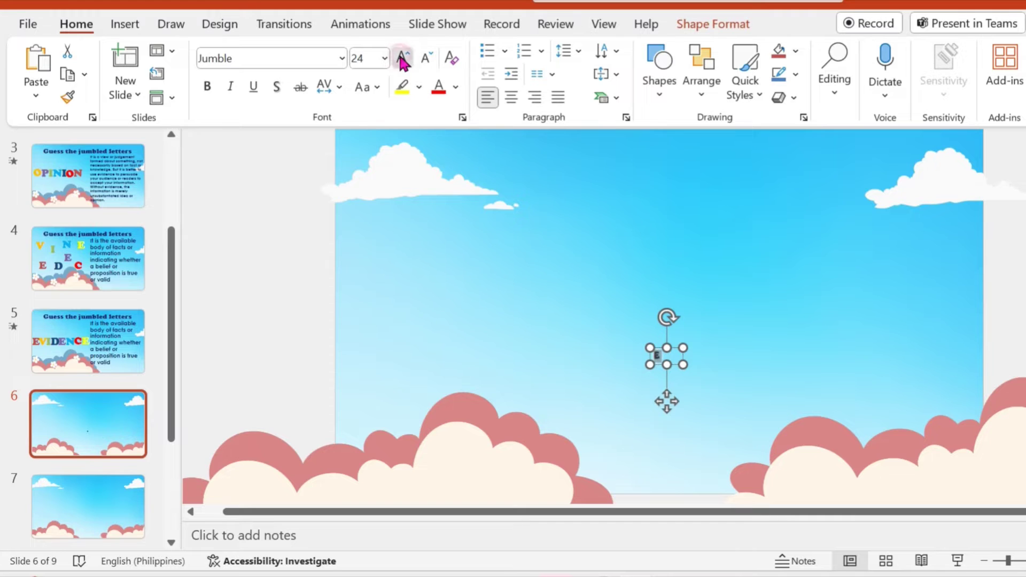
{"action": "left_click", "coordinate": [402, 58]}
{"action": "left_click", "coordinate": [402, 58]}
{"action": "left_click", "coordinate": [402, 58]}
{"action": "left_click", "coordinate": [402, 57]}
{"action": "left_click", "coordinate": [402, 58]}
{"action": "left_click", "coordinate": [401, 58]}
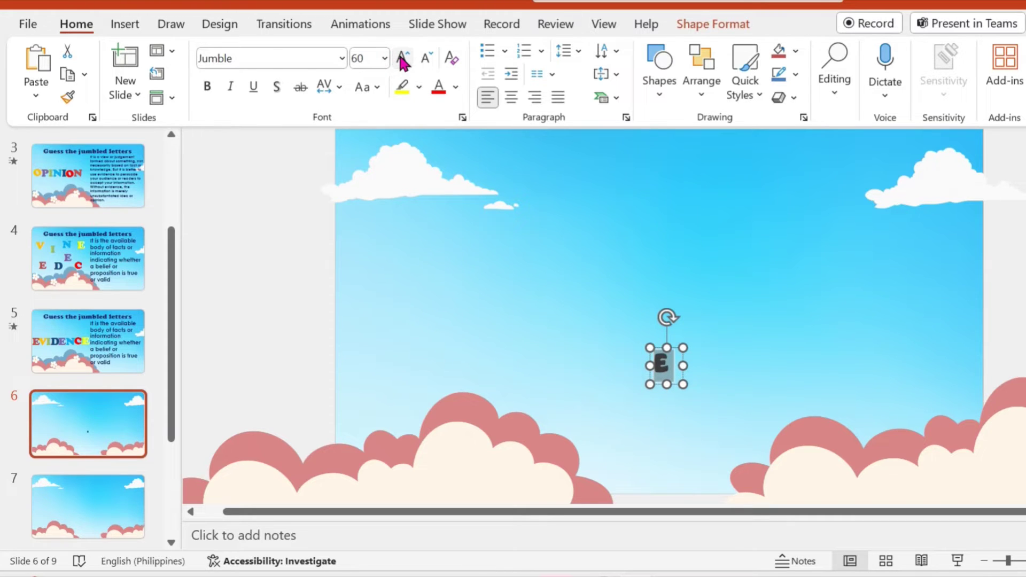
{"action": "left_click", "coordinate": [402, 58]}
{"action": "left_click", "coordinate": [402, 58]}
{"action": "left_click", "coordinate": [402, 57]}
{"action": "left_click", "coordinate": [402, 58]}
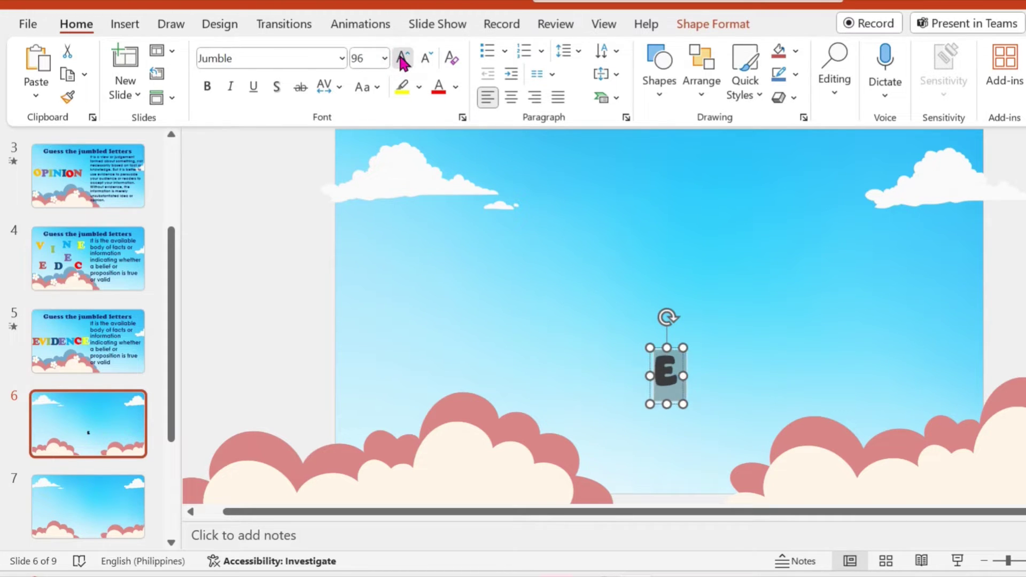
{"action": "left_click", "coordinate": [402, 57]}
{"action": "left_click", "coordinate": [402, 58]}
{"action": "left_click", "coordinate": [402, 58]}
{"action": "left_click", "coordinate": [402, 57]}
{"action": "left_click", "coordinate": [402, 57]}
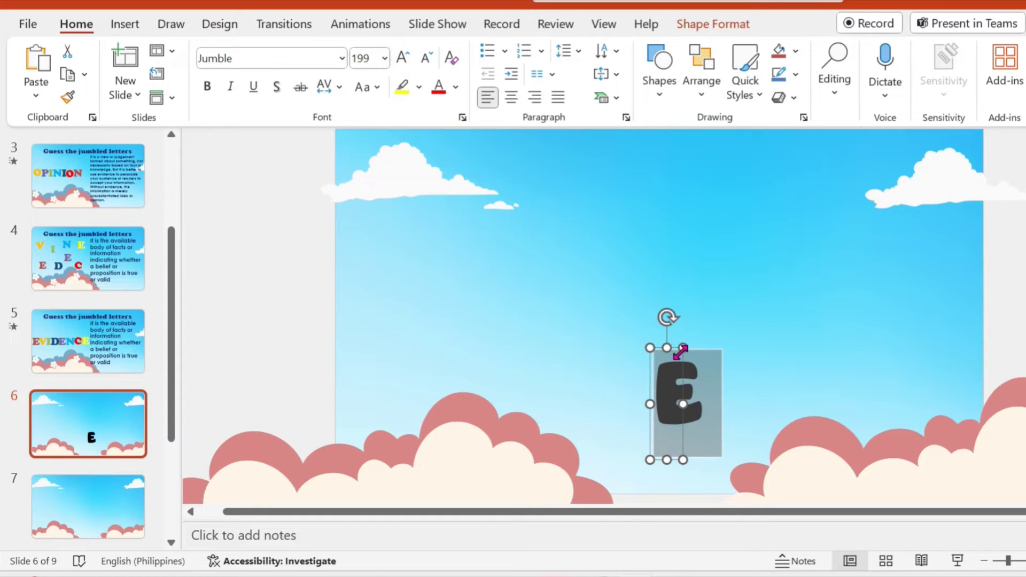
{"action": "left_click", "coordinate": [455, 88]}
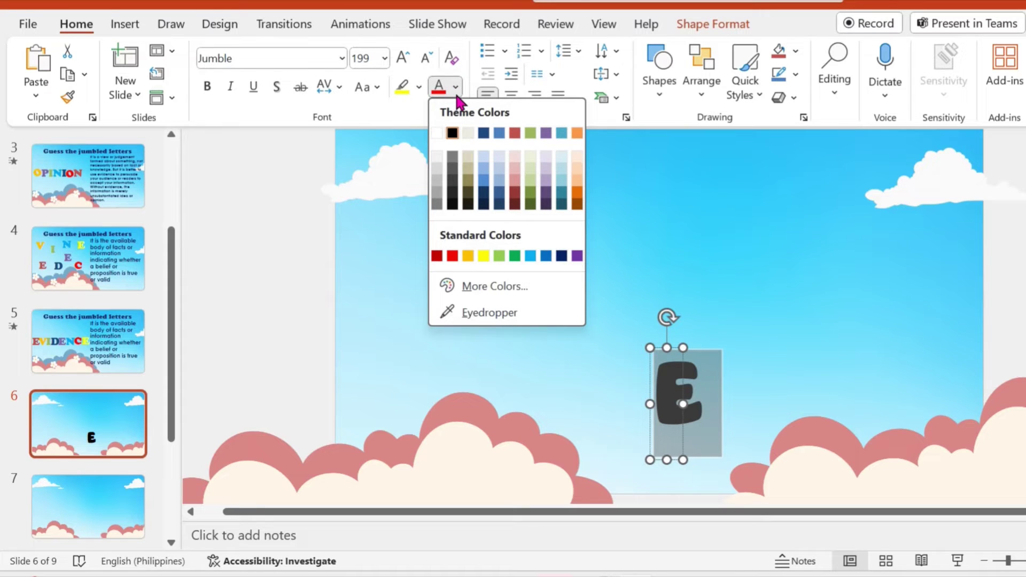
{"action": "left_click", "coordinate": [547, 133]}
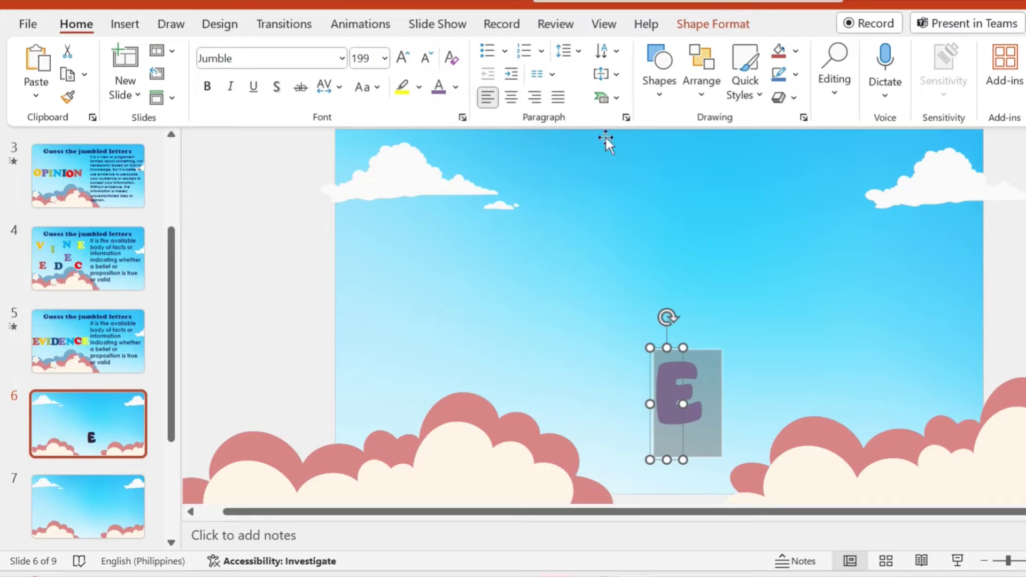
Move the purple E to the upper left just below the cloud and widen its box.
{"action": "mouse_move", "coordinate": [680, 345]}
{"action": "left_mouse_down"}
{"action": "mouse_move", "coordinate": [559, 321]}
{"action": "mouse_move", "coordinate": [421, 174]}
{"action": "left_mouse_up"}
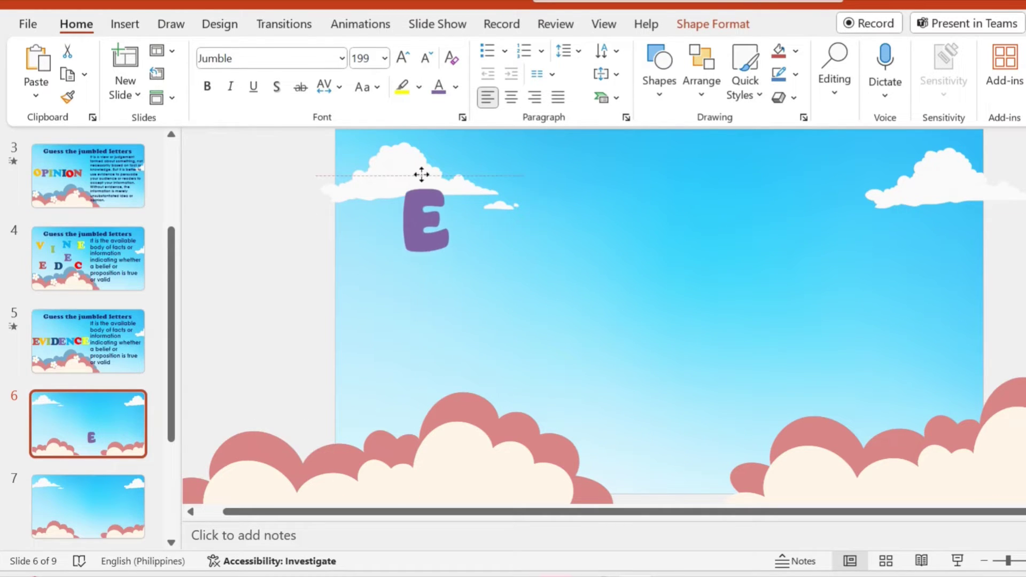
{"action": "left_click_drag", "start_coordinate": [422, 175], "coordinate": [428, 160]}
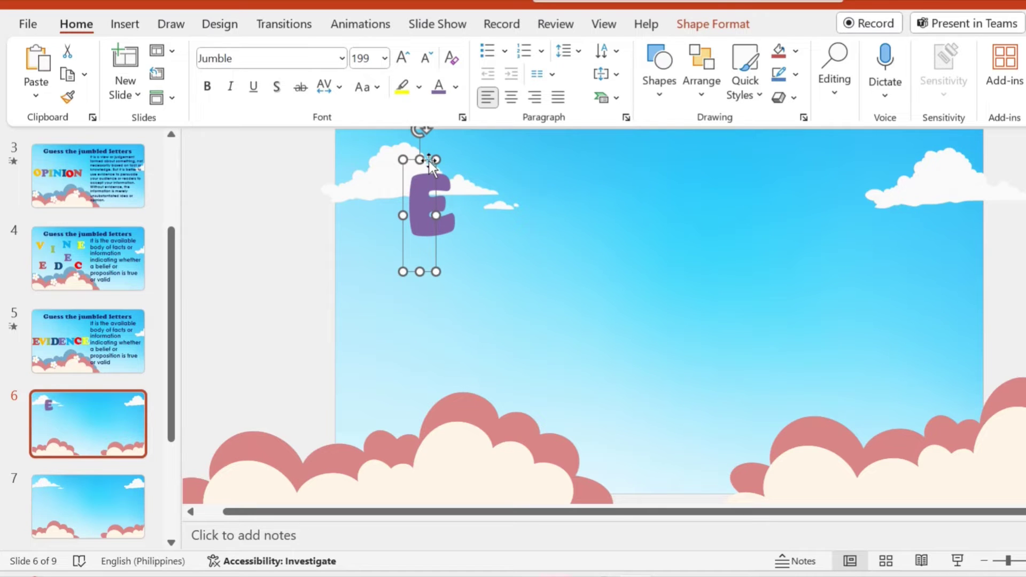
{"action": "left_click_drag", "start_coordinate": [437, 216], "coordinate": [477, 216]}
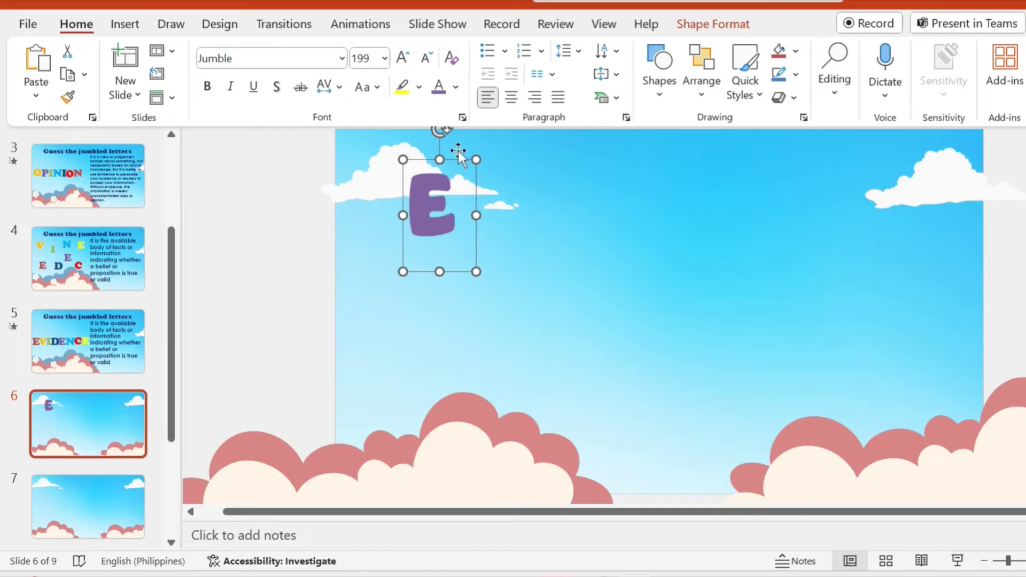
{"action": "left_click_drag", "start_coordinate": [447, 159], "coordinate": [453, 165]}
Copy the E below-right, change it to a red N, and duplicate that N.
{"action": "left_click_drag", "start_coordinate": [459, 165], "coordinate": [521, 259]}
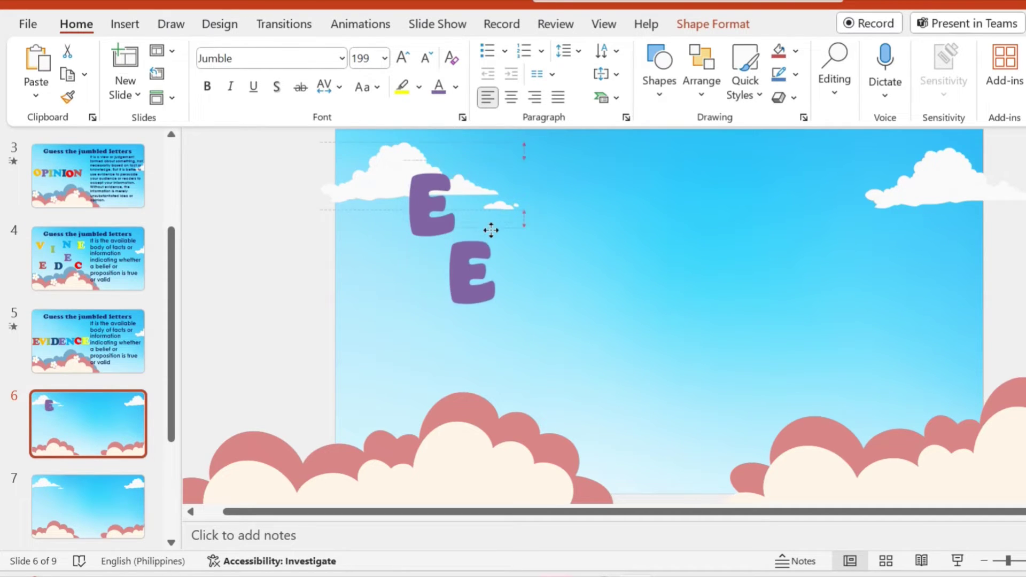
{"action": "left_click", "coordinate": [506, 299]}
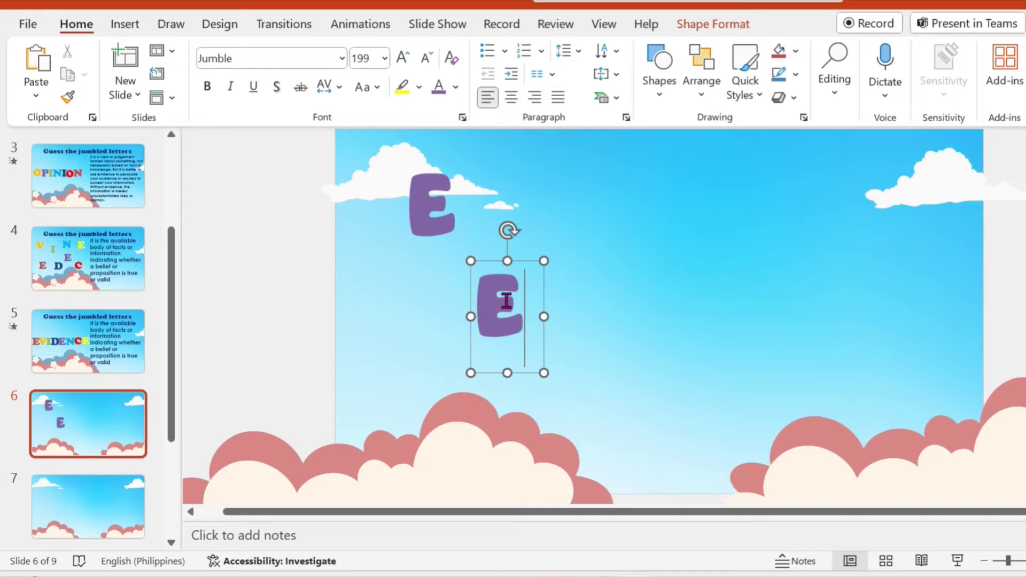
{"action": "key", "text": "BackSpace"}
{"action": "type", "text": "N"}
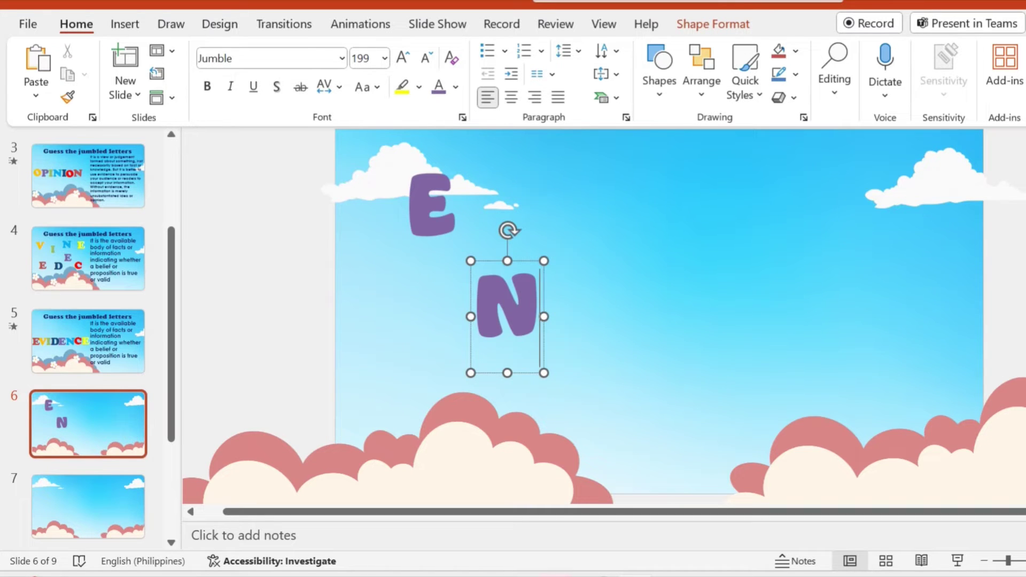
{"action": "double_click", "coordinate": [505, 300]}
{"action": "left_click", "coordinate": [457, 88]}
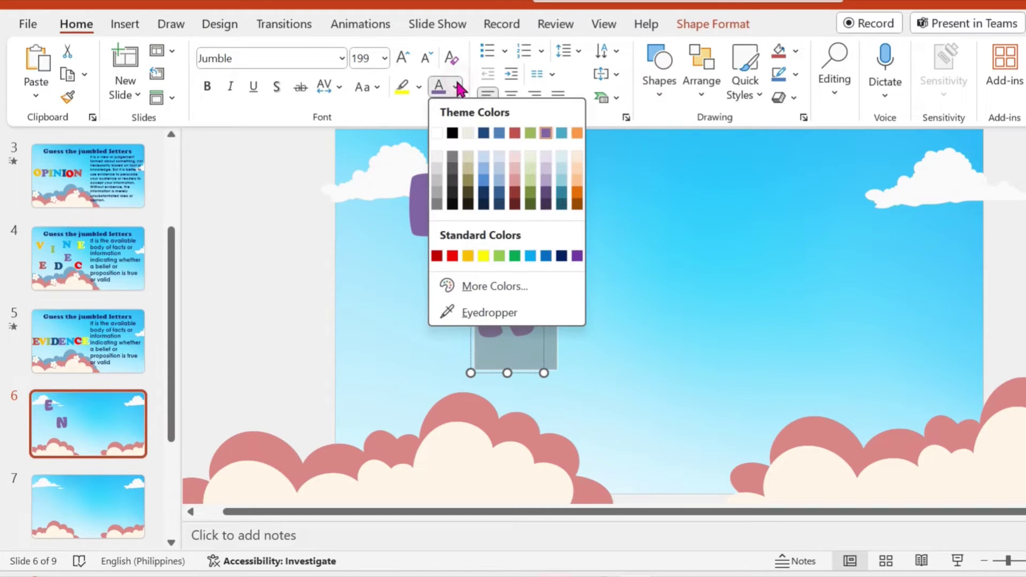
{"action": "left_click", "coordinate": [514, 135]}
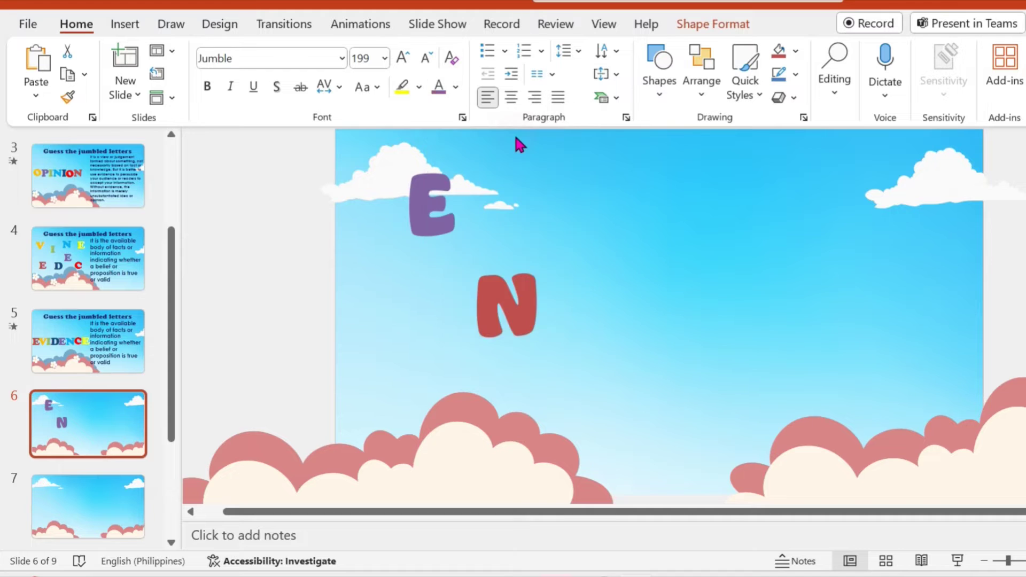
{"action": "left_click", "coordinate": [528, 260]}
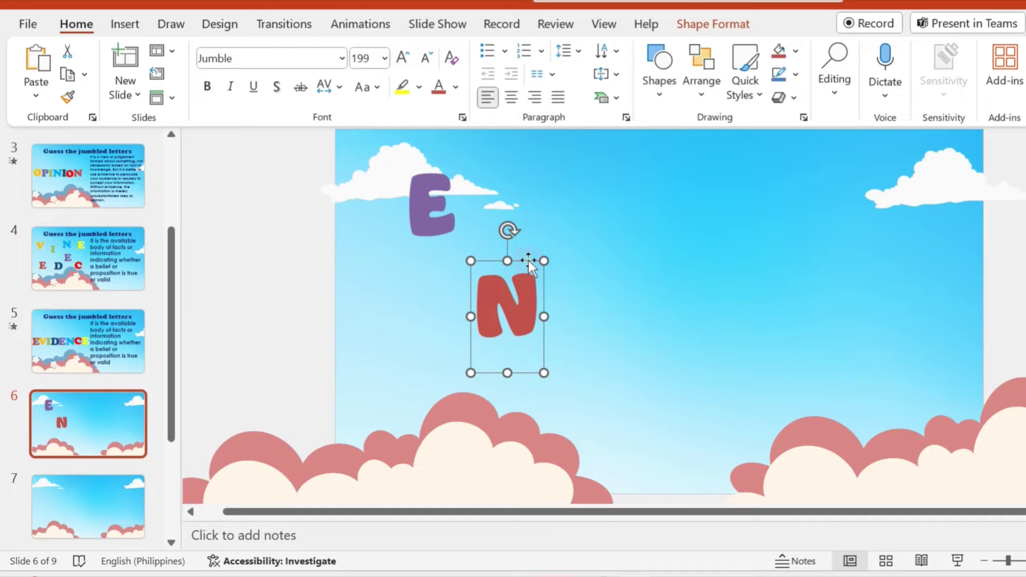
{"action": "key", "text": "ctrl+d"}
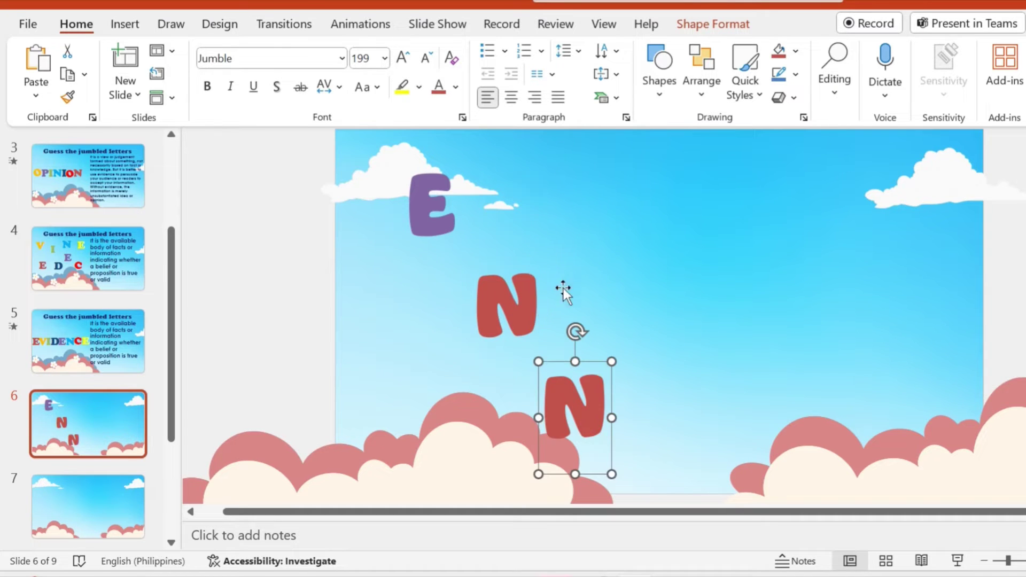
Move the duplicate N to the upper right and turn it into an olive green G.
{"action": "left_click_drag", "start_coordinate": [593, 362], "coordinate": [763, 165]}
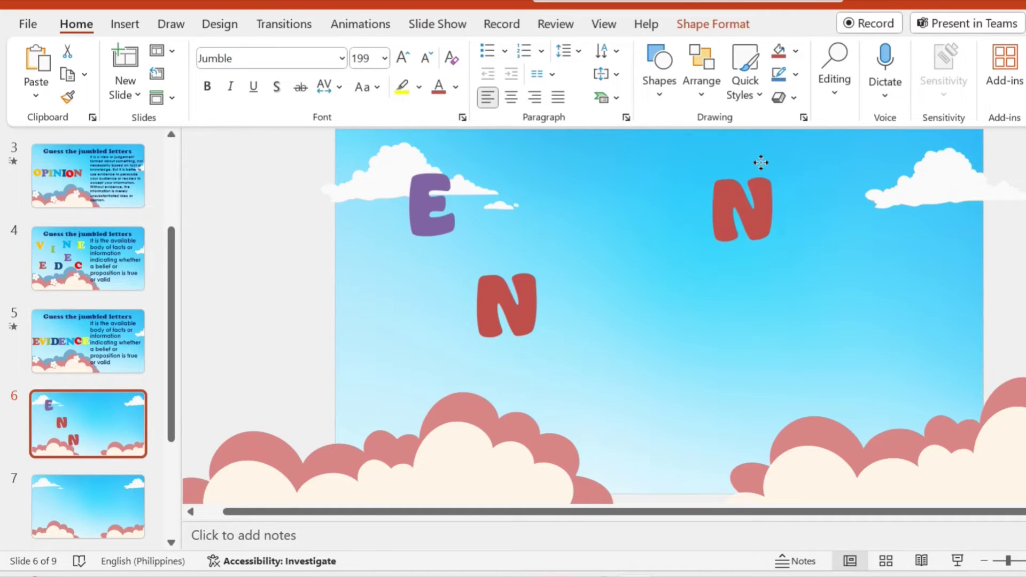
{"action": "left_click", "coordinate": [757, 187]}
{"action": "key", "text": "BackSpace"}
{"action": "type", "text": "D"}
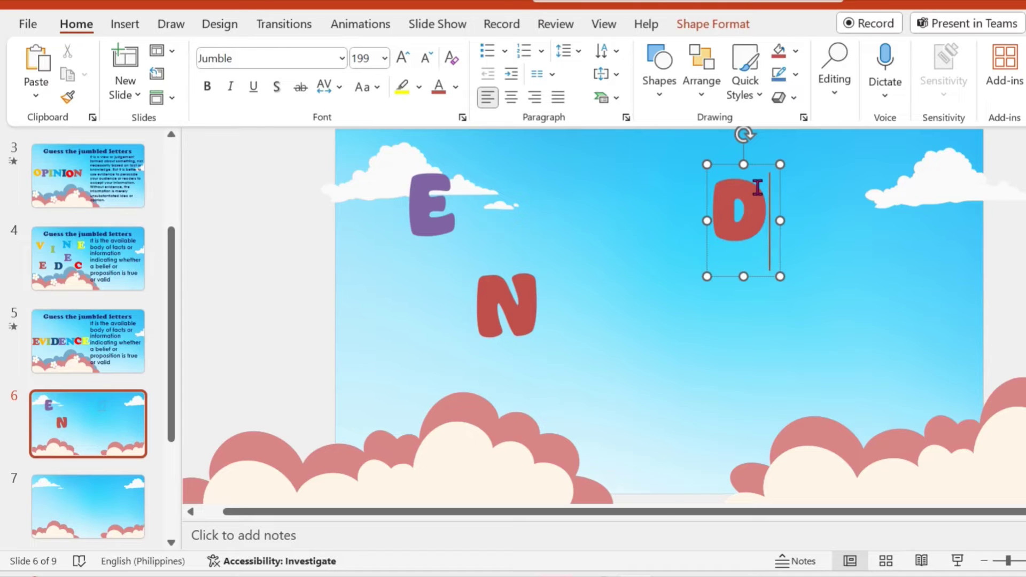
{"action": "key", "text": "BackSpace"}
{"action": "type", "text": "G"}
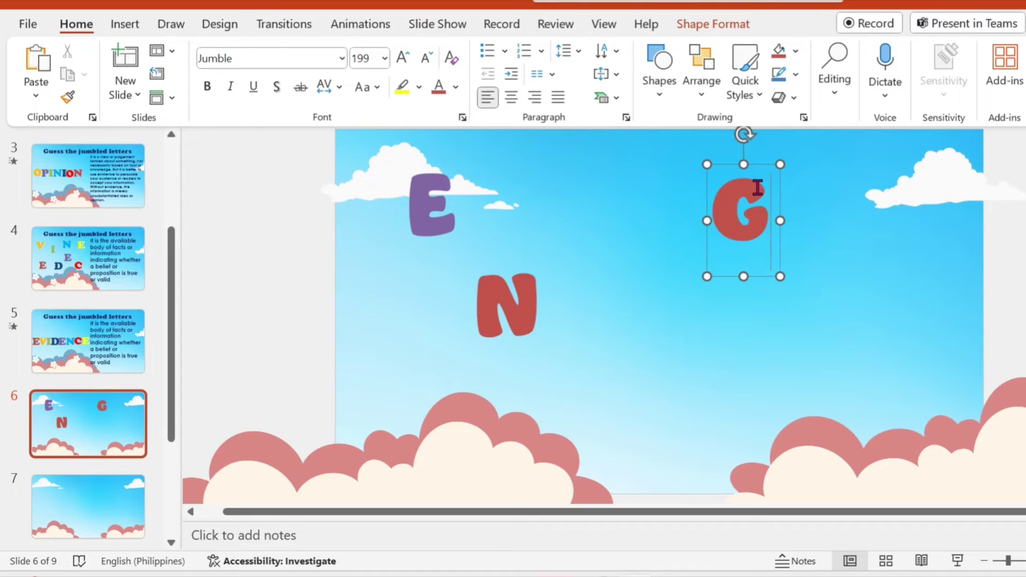
{"action": "key", "text": "ctrl+a"}
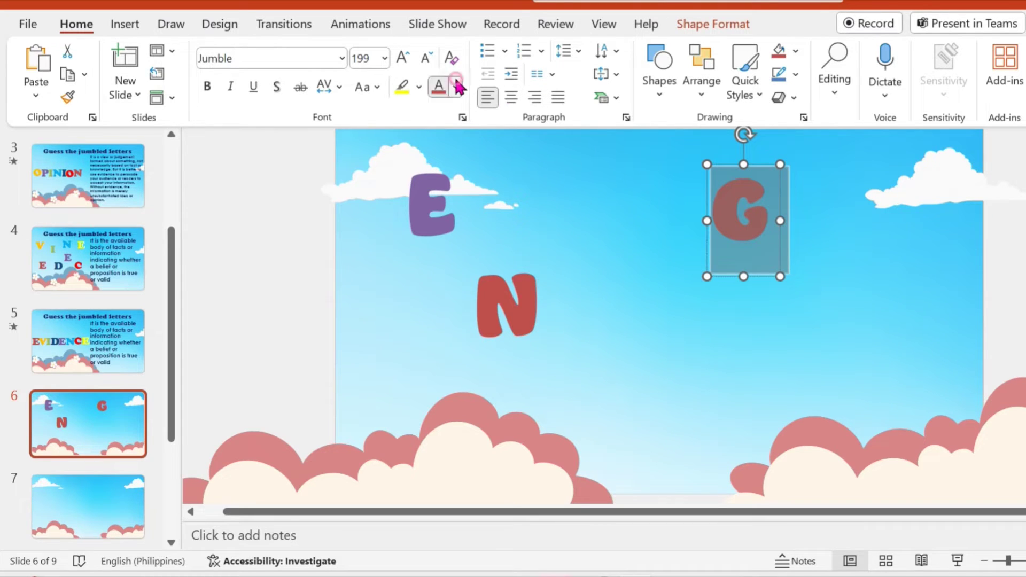
{"action": "left_click", "coordinate": [456, 86]}
{"action": "left_click", "coordinate": [531, 134]}
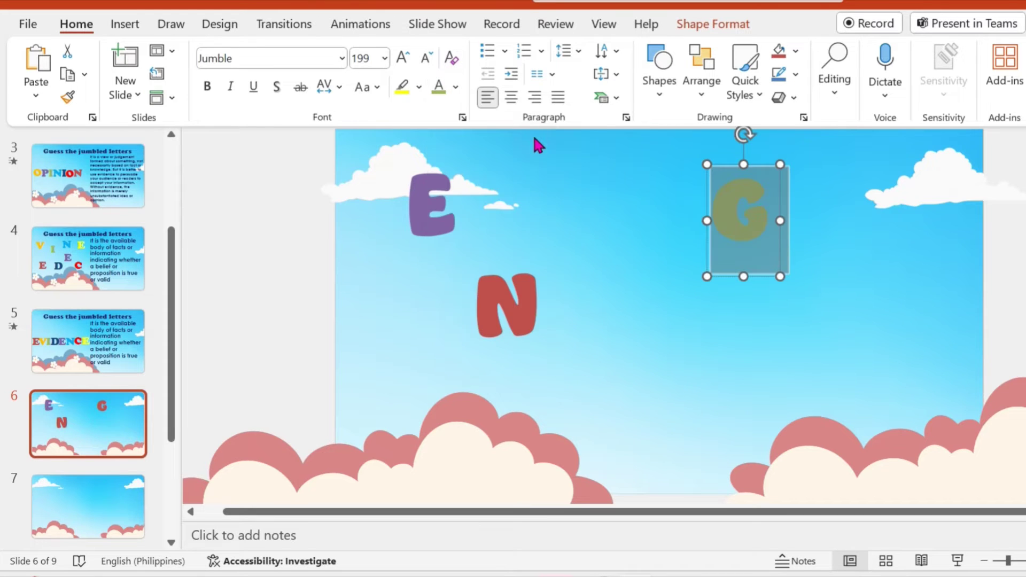
Paste a copy of the green G and drag it below the first G.
{"action": "left_click", "coordinate": [717, 161]}
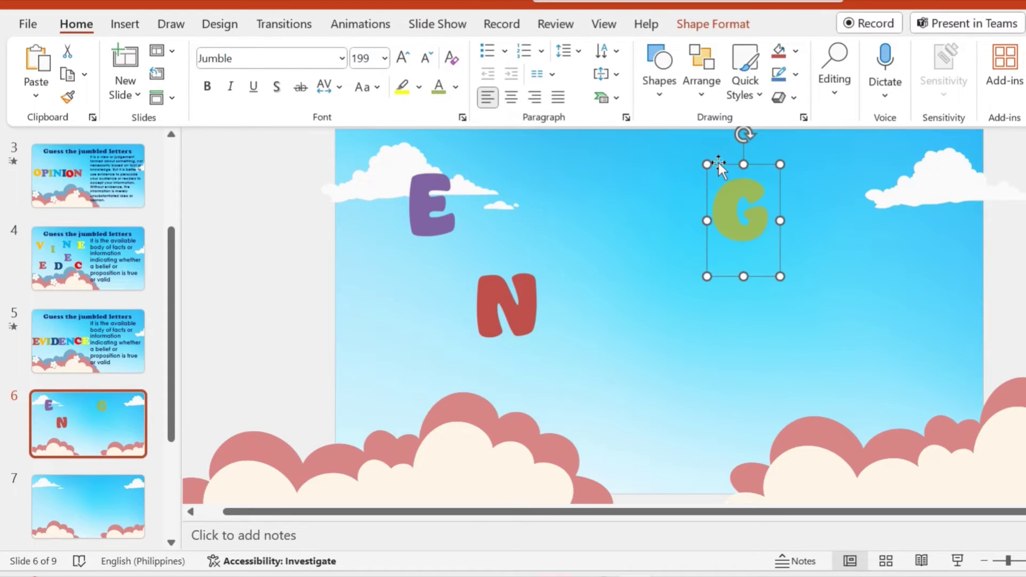
{"action": "key", "text": "ctrl+v"}
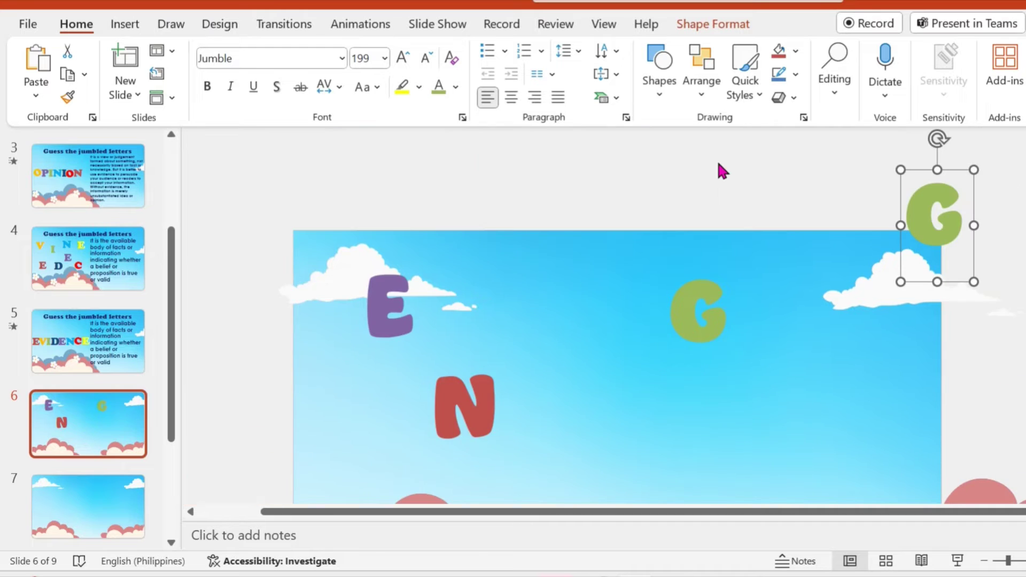
{"action": "left_click", "coordinate": [912, 174]}
{"action": "mouse_move", "coordinate": [918, 172]}
{"action": "left_mouse_down"}
{"action": "mouse_move", "coordinate": [556, 408]}
{"action": "mouse_move", "coordinate": [617, 393]}
{"action": "left_mouse_up"}
Change the copied G into an L coloured dark teal.
{"action": "scroll", "coordinate": [617, 393], "scroll_direction": "down", "scroll_amount": 2}
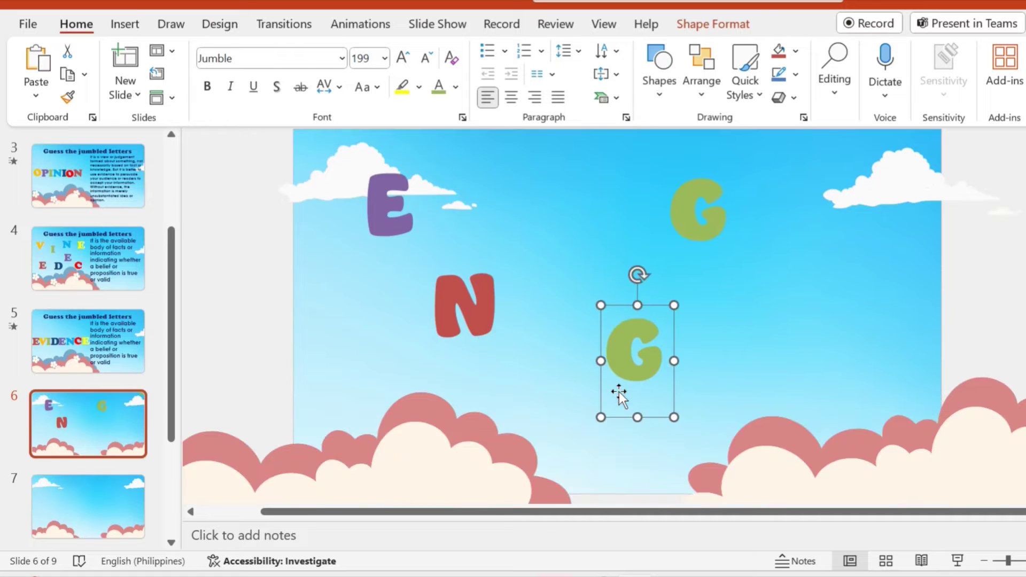
{"action": "left_click", "coordinate": [653, 357]}
{"action": "key", "text": "BackSpace"}
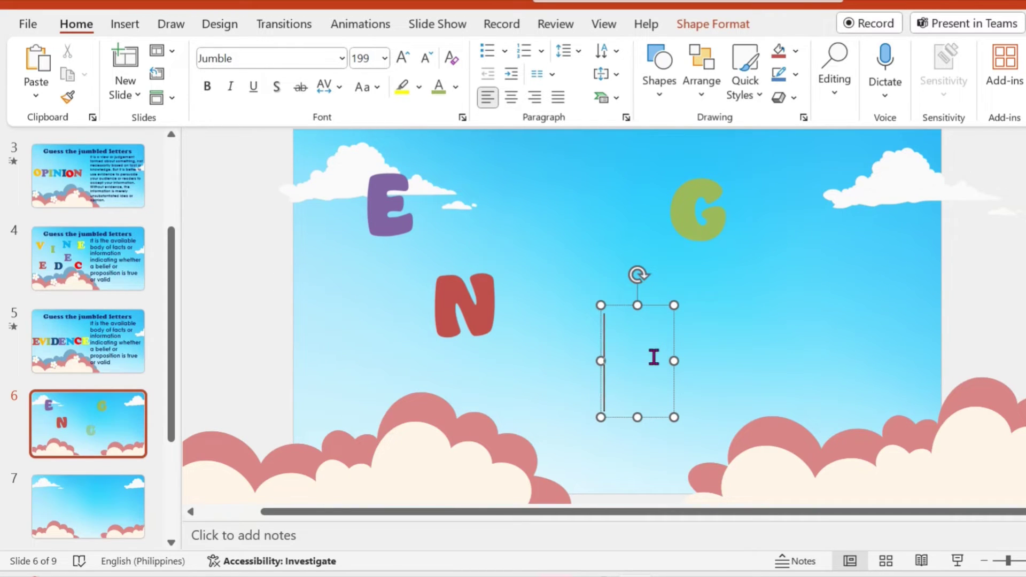
{"action": "type", "text": "L"}
{"action": "left_click", "coordinate": [456, 87]}
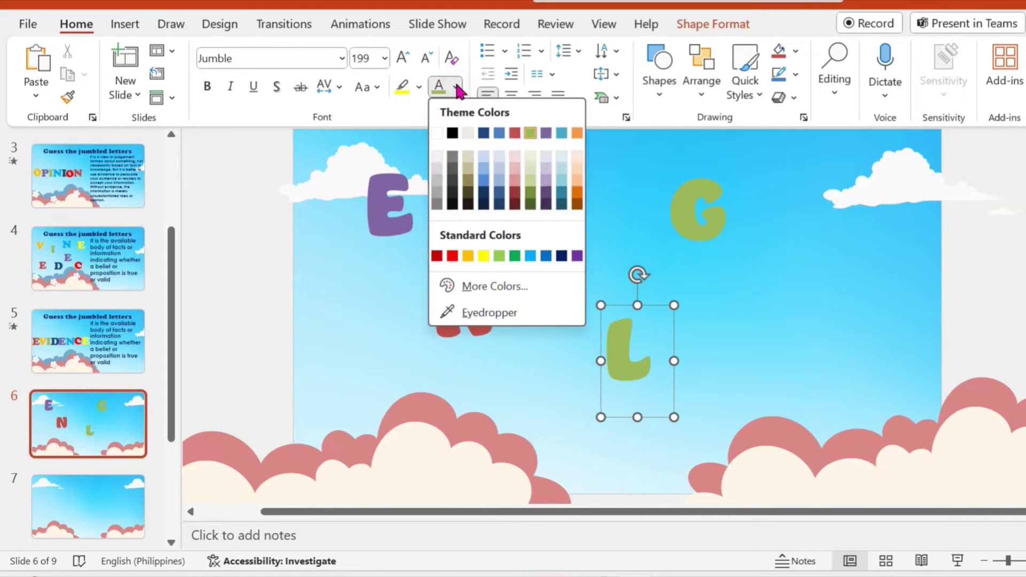
{"action": "left_click", "coordinate": [645, 351]}
{"action": "double_click", "coordinate": [645, 351]}
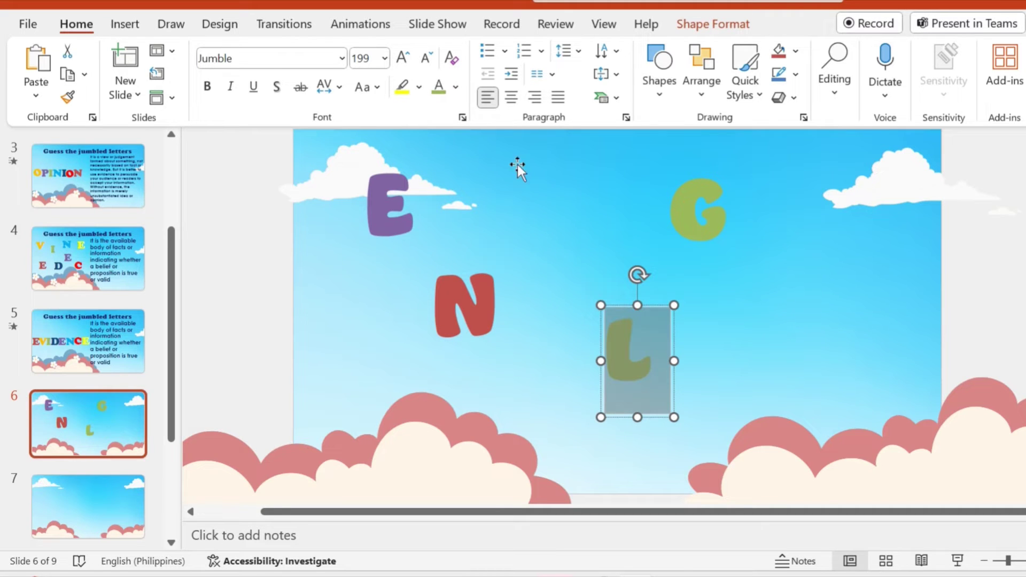
{"action": "left_click", "coordinate": [457, 89]}
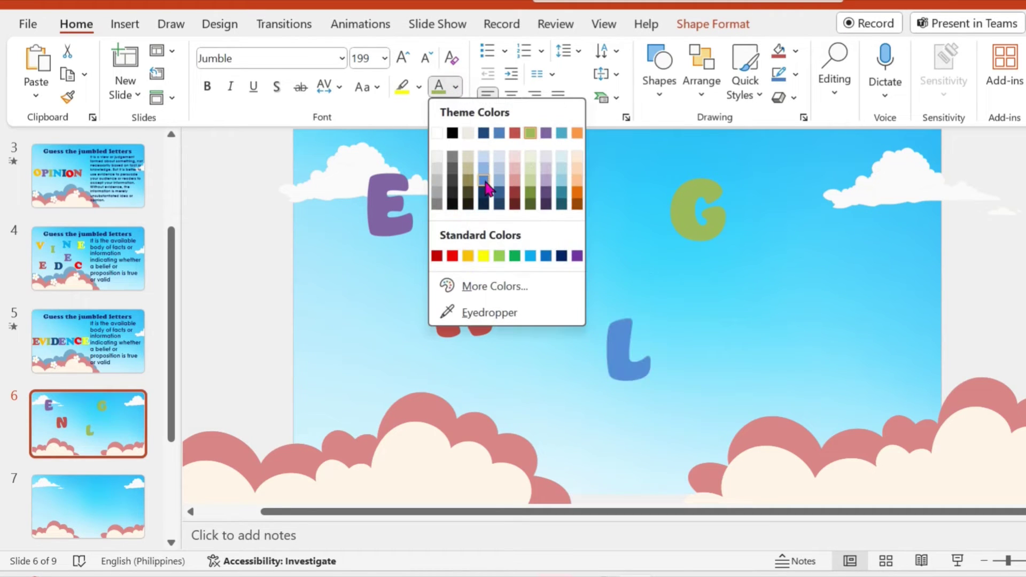
{"action": "left_click", "coordinate": [561, 193]}
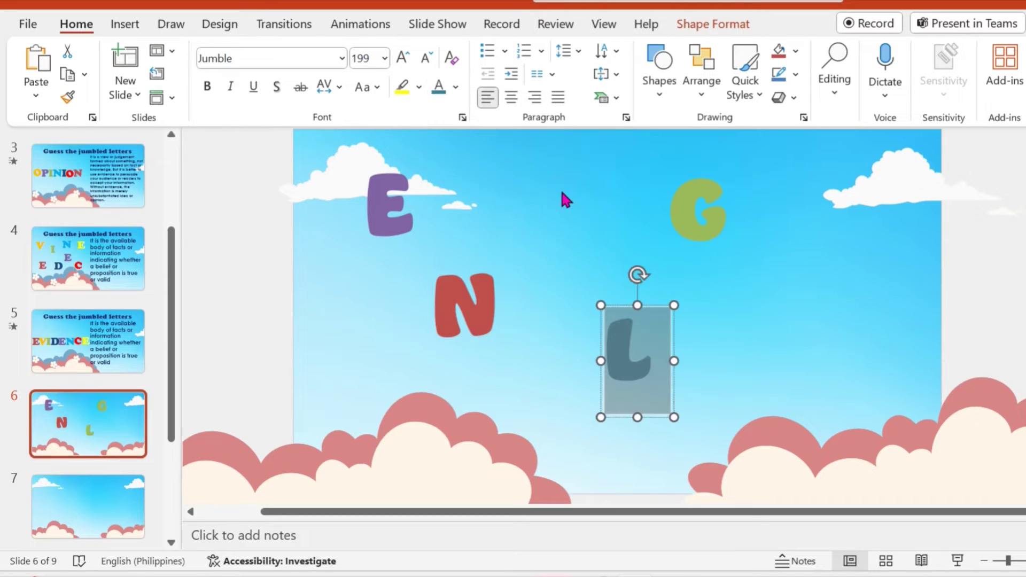
Duplicate the L to the upper right and make it a red I.
{"action": "left_click", "coordinate": [661, 306]}
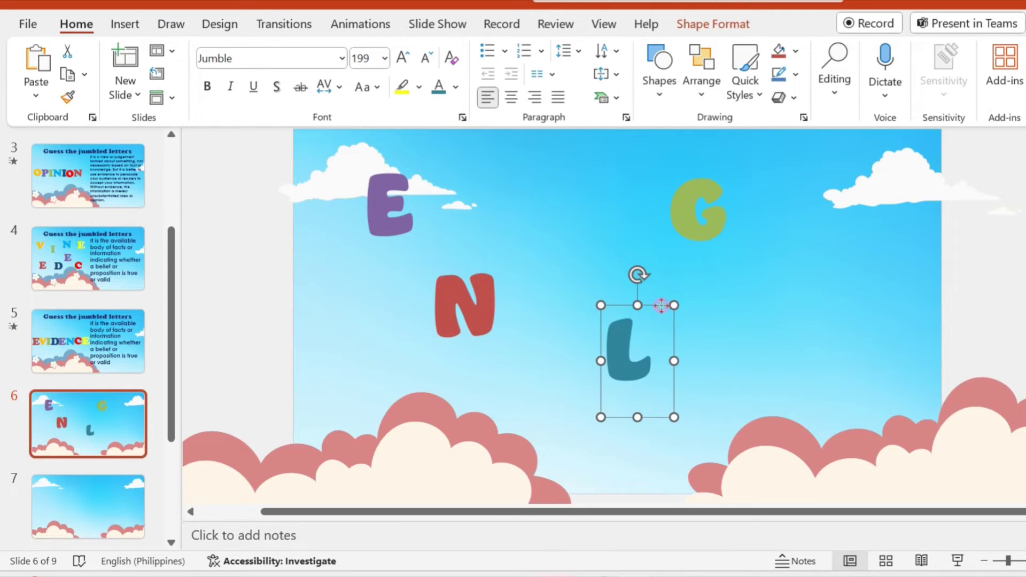
{"action": "key", "text": "ctrl+d"}
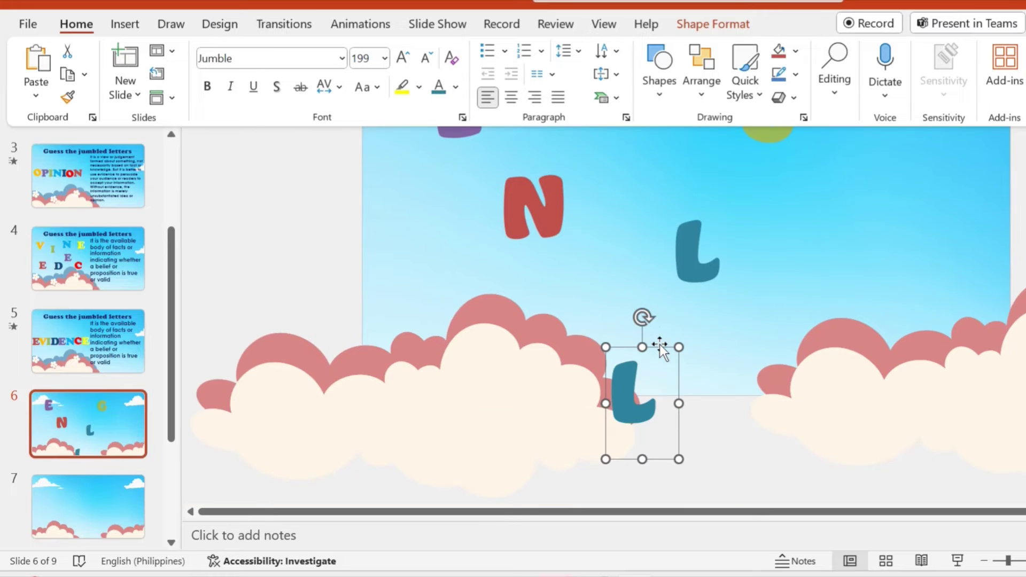
{"action": "left_click_drag", "start_coordinate": [660, 348], "coordinate": [972, 190]}
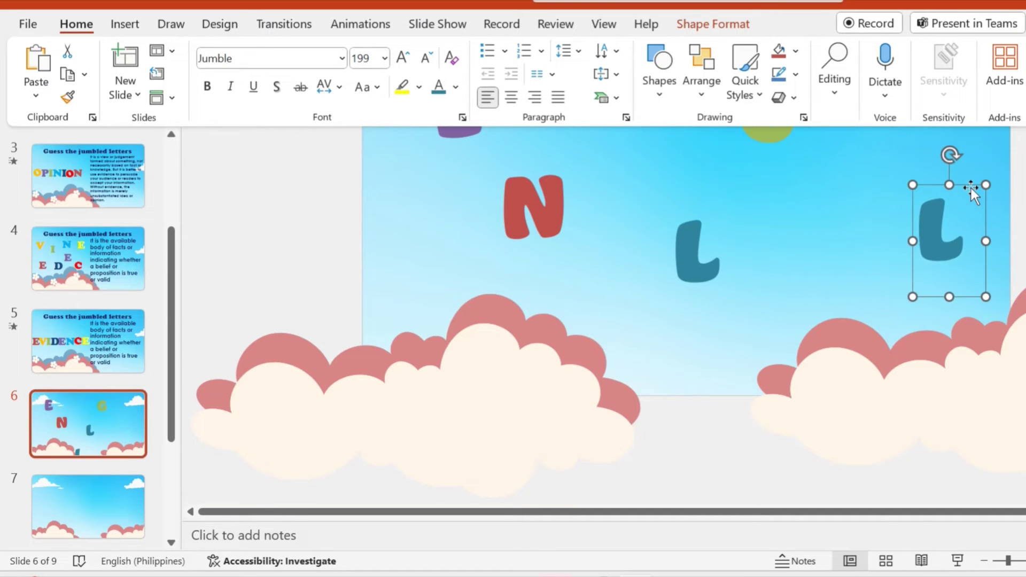
{"action": "left_click", "coordinate": [954, 231]}
{"action": "key", "text": "ctrl+a"}
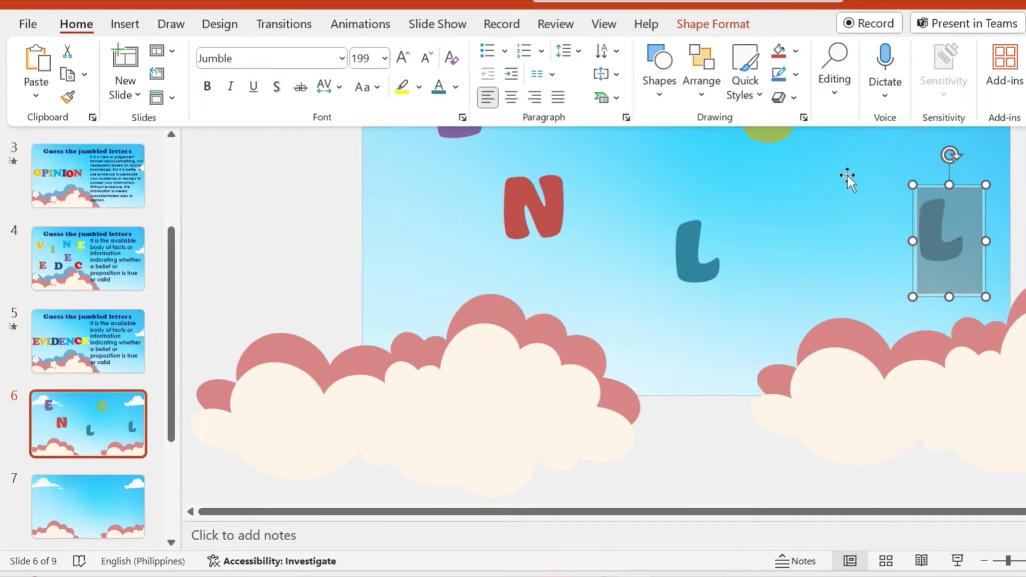
{"action": "left_click", "coordinate": [455, 87]}
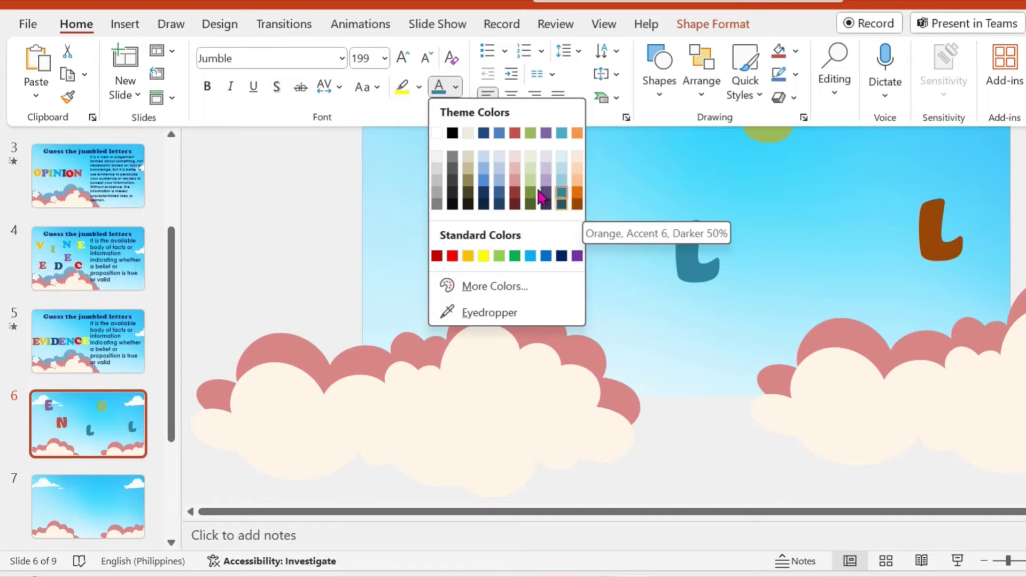
{"action": "left_click", "coordinate": [453, 256]}
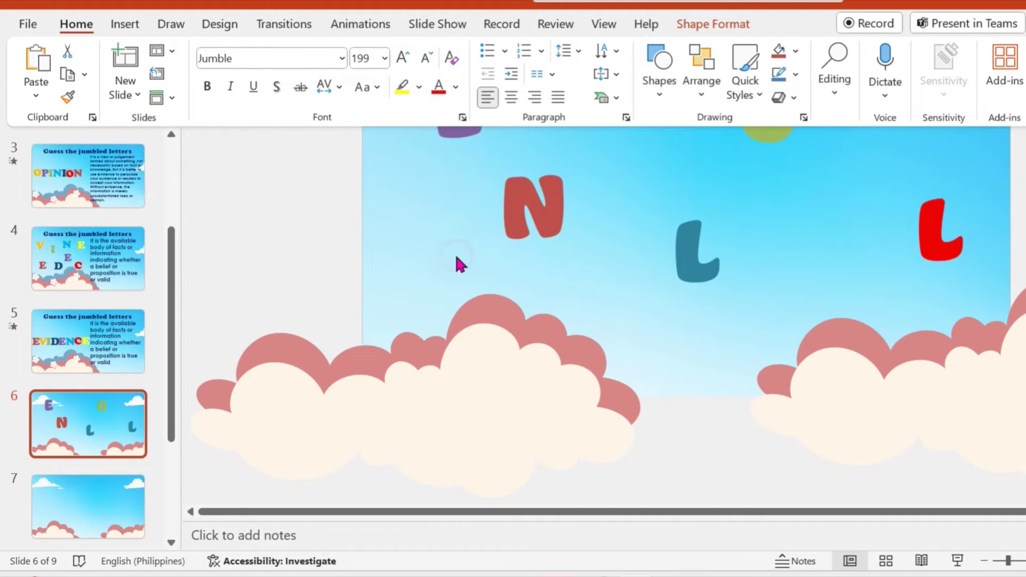
{"action": "key", "text": "BackSpace"}
{"action": "type", "text": "I"}
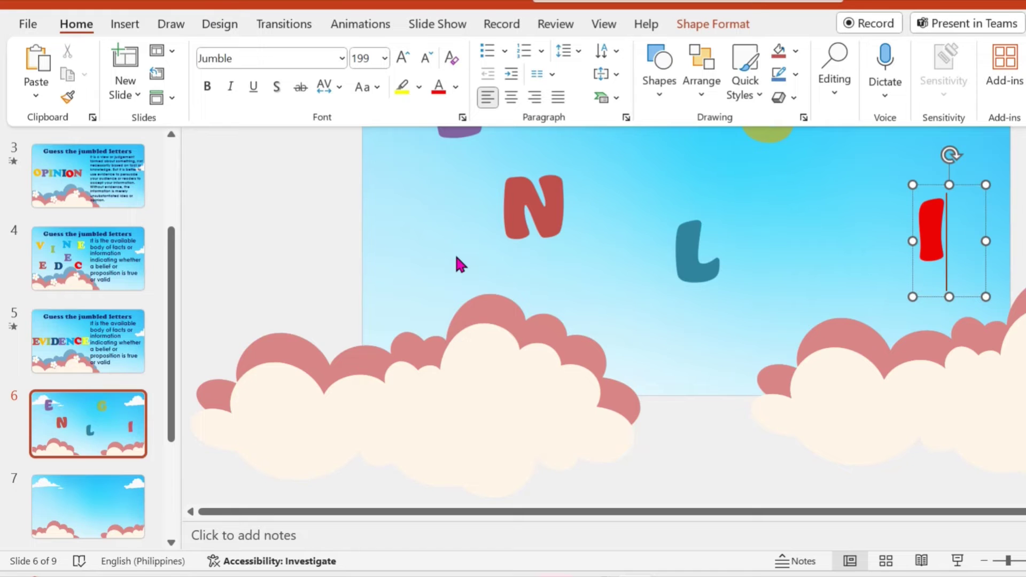
{"action": "left_click", "coordinate": [932, 182]}
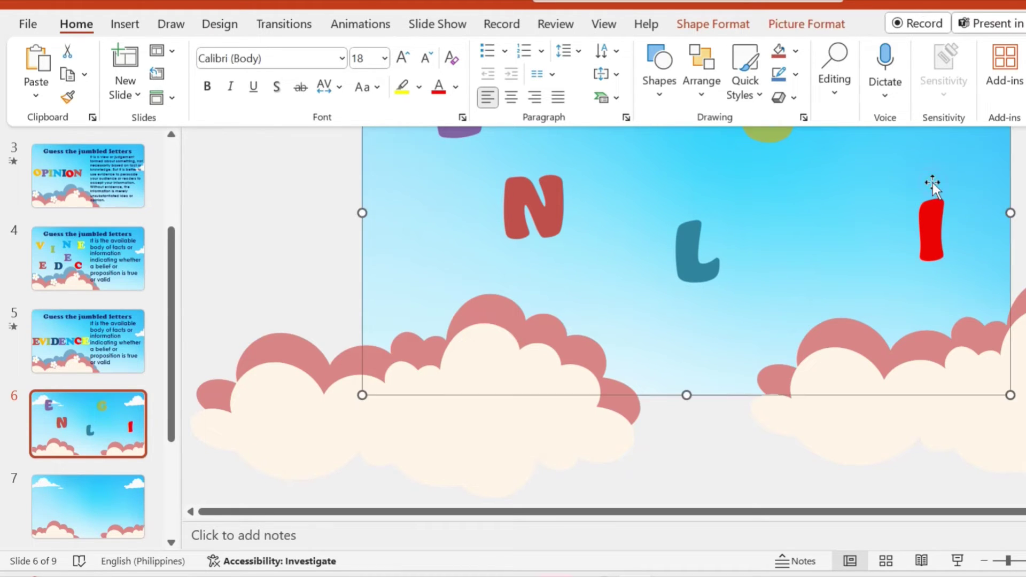
{"action": "left_click", "coordinate": [932, 182]}
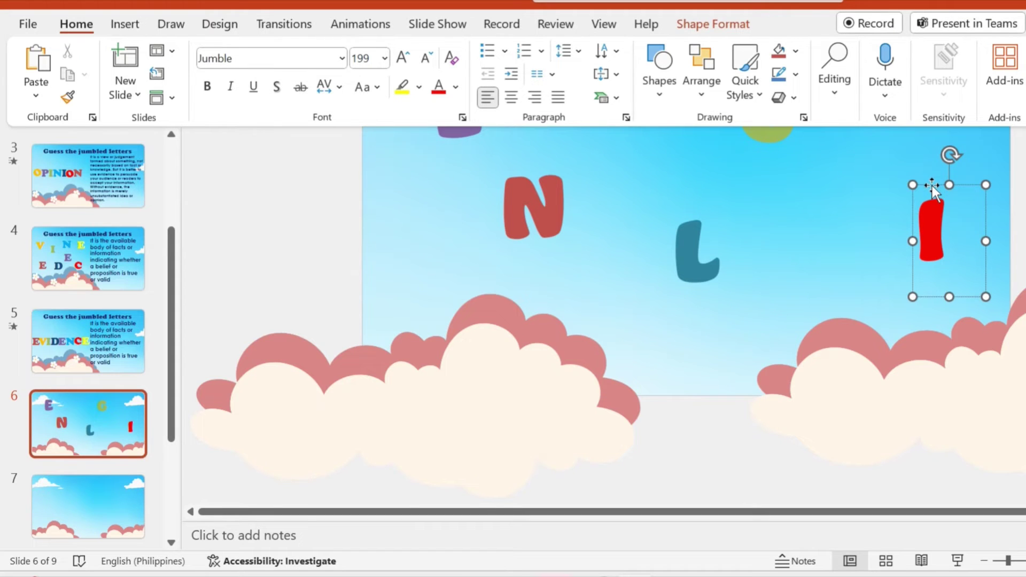
{"action": "left_click", "coordinate": [932, 184]}
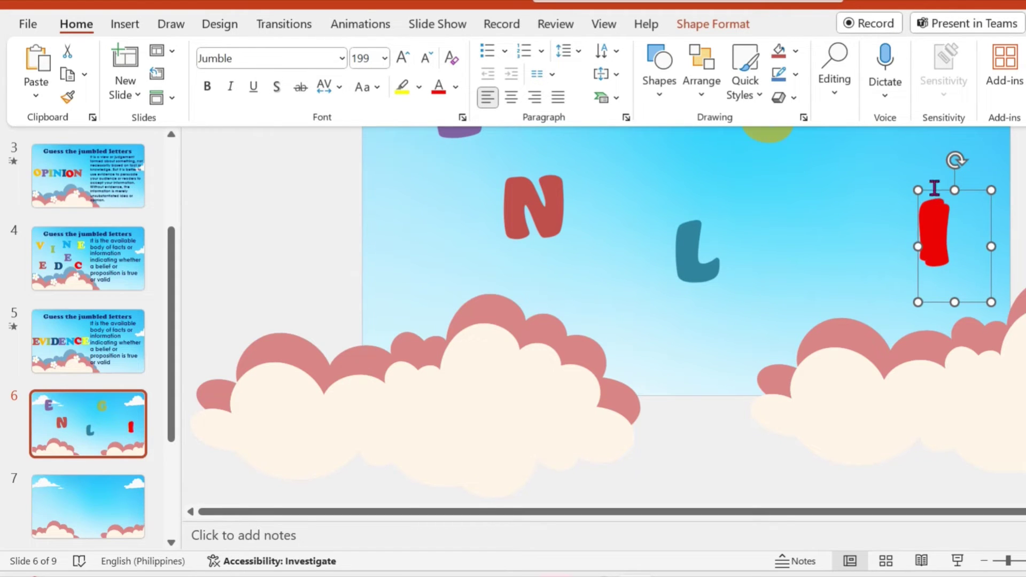
Copy the red I to its left and turn it into a yellow S.
{"action": "mouse_move", "coordinate": [932, 185]}
{"action": "left_mouse_down"}
{"action": "mouse_move", "coordinate": [872, 186]}
{"action": "mouse_move", "coordinate": [796, 161]}
{"action": "left_mouse_up"}
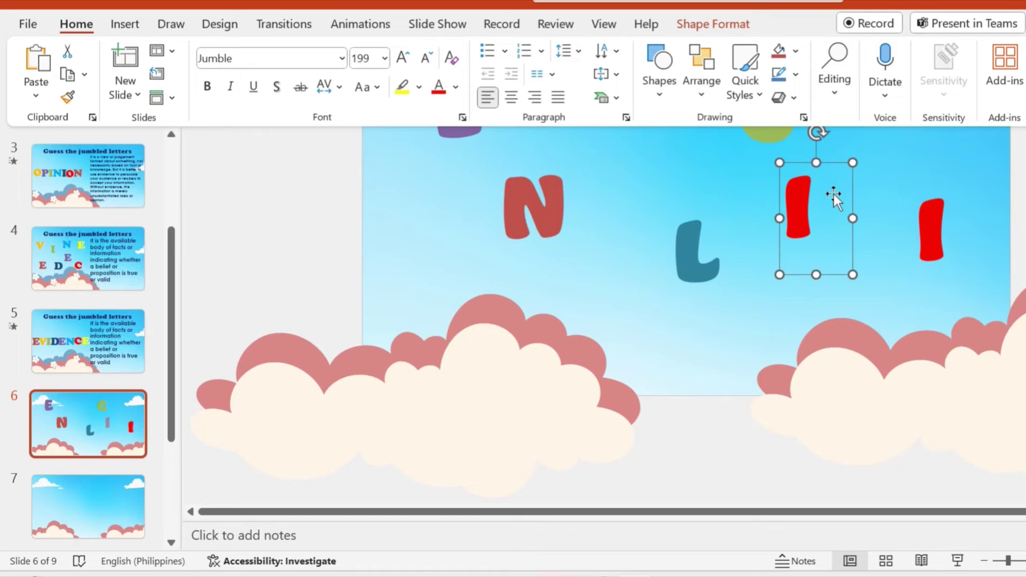
{"action": "left_click", "coordinate": [803, 196]}
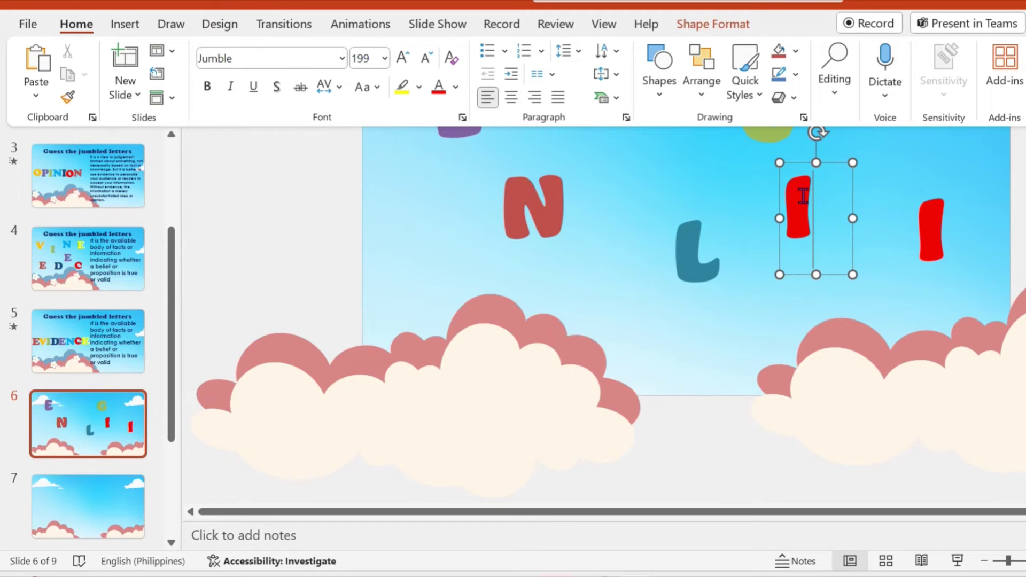
{"action": "double_click", "coordinate": [805, 200]}
{"action": "type", "text": "S"}
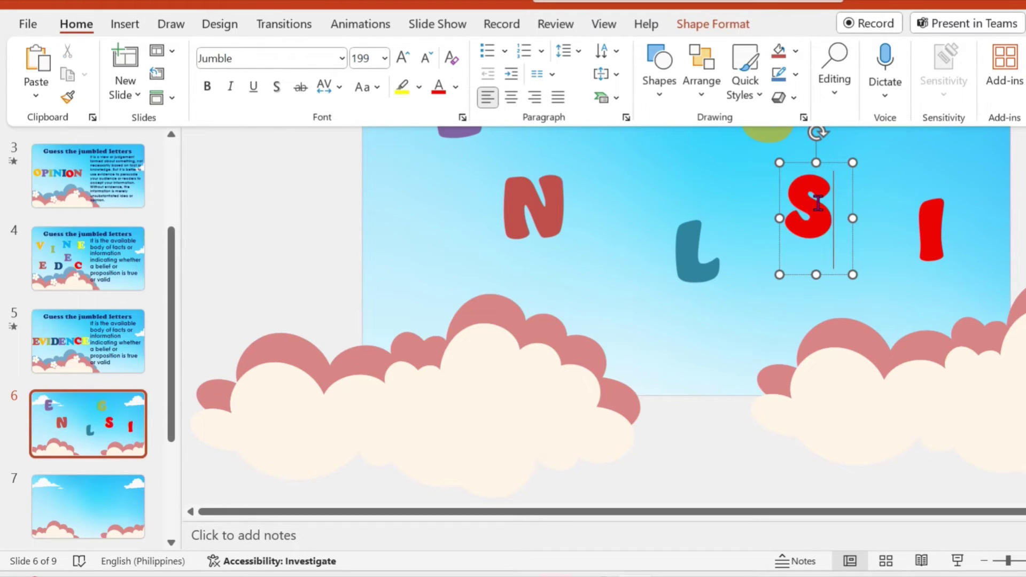
{"action": "double_click", "coordinate": [808, 209]}
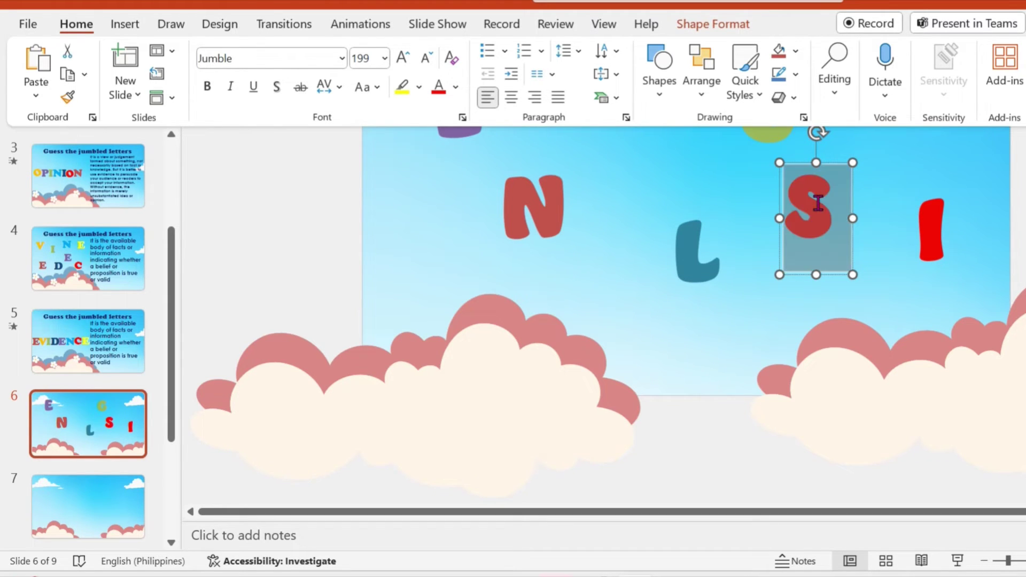
{"action": "left_click", "coordinate": [456, 87]}
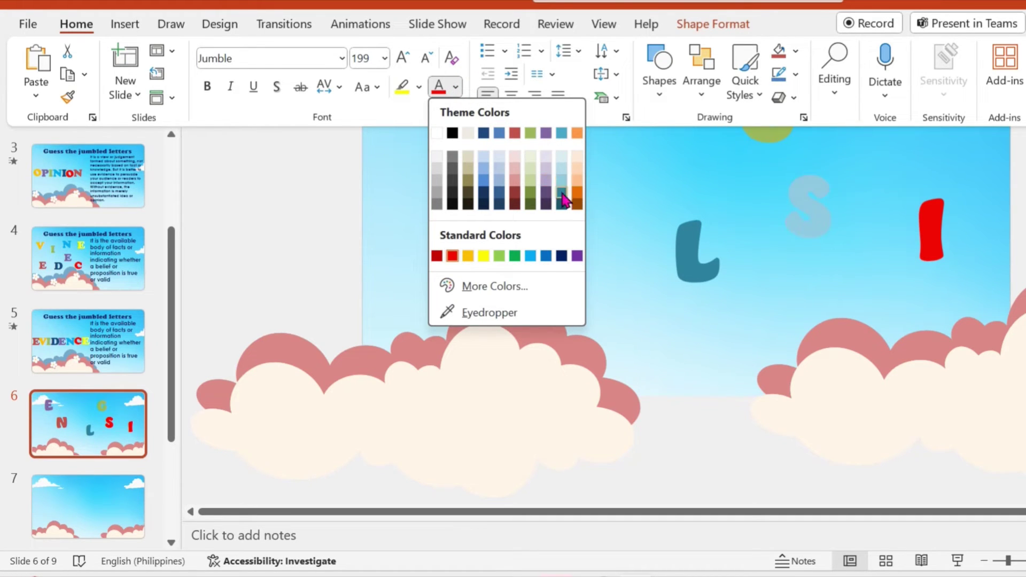
{"action": "left_click", "coordinate": [483, 256]}
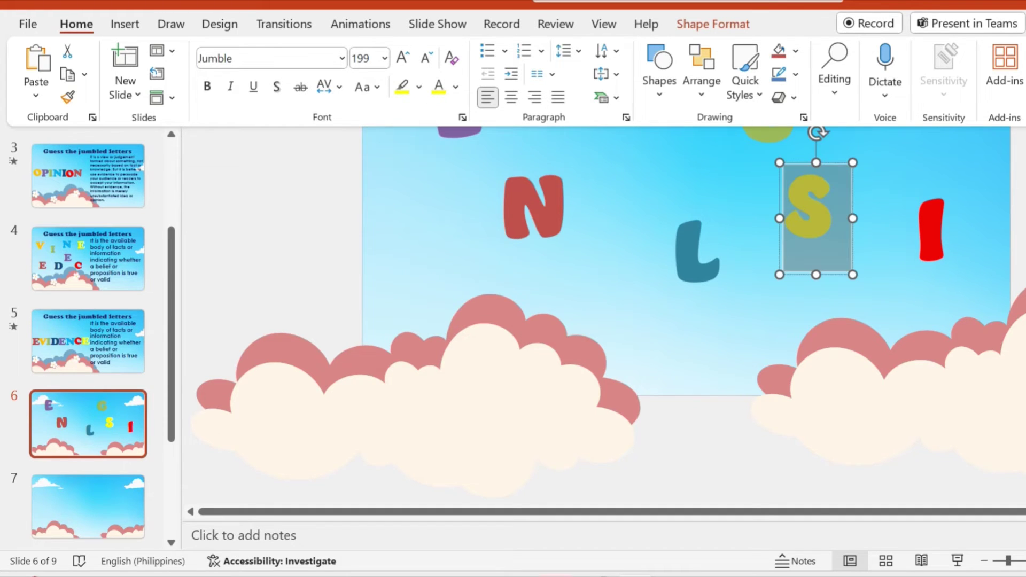
{"action": "scroll", "coordinate": [611, 315], "scroll_direction": "up", "scroll_amount": 3}
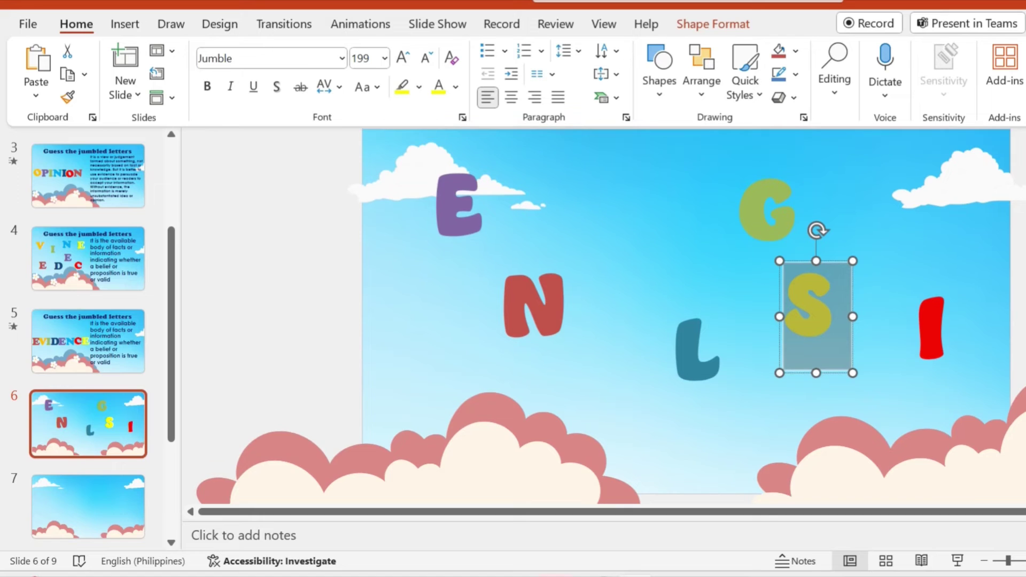
{"action": "left_click", "coordinate": [836, 259]}
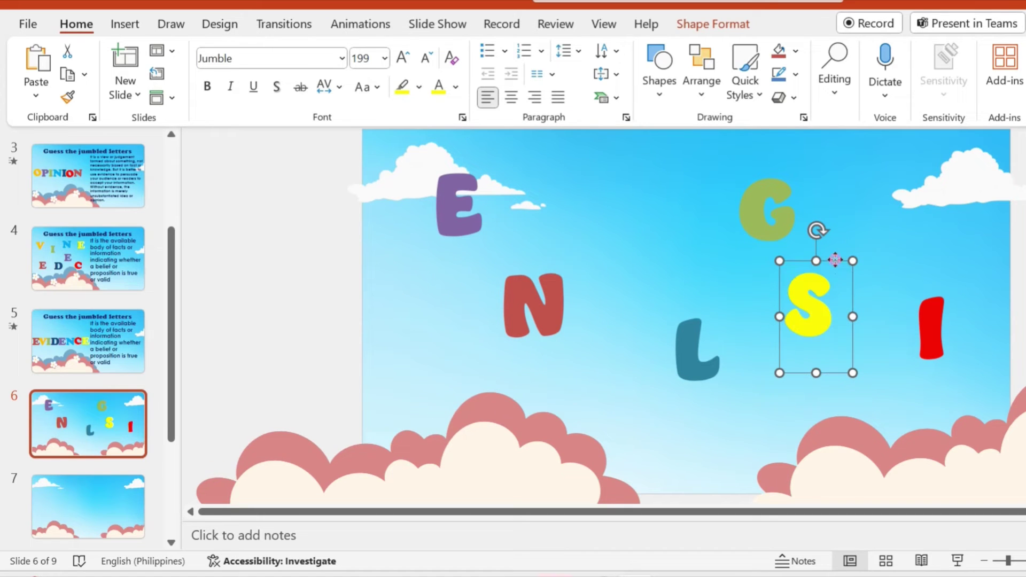
Turn a pasted copy of the S into a green H.
{"action": "key", "text": "ctrl+v"}
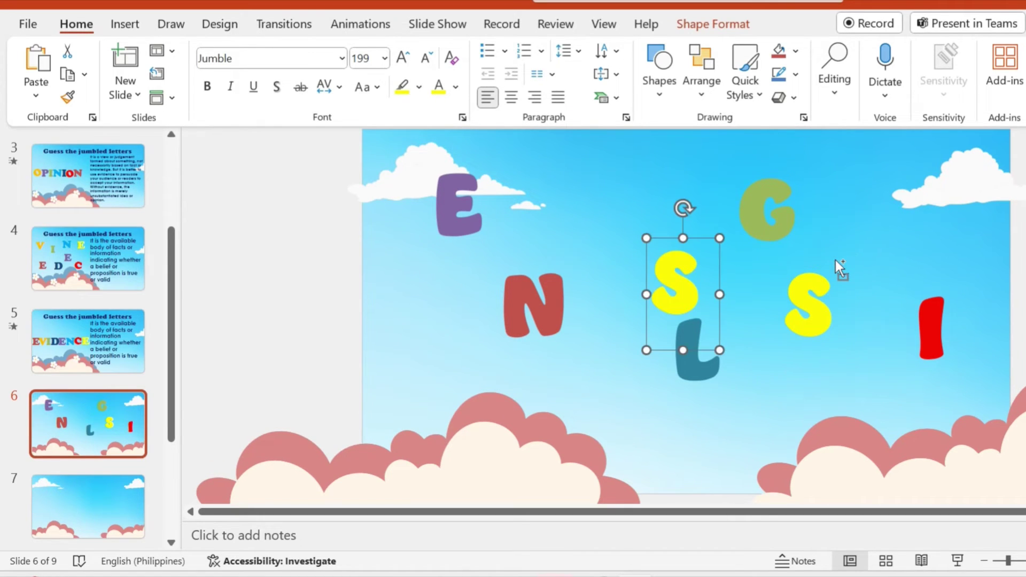
{"action": "left_click", "coordinate": [693, 255]}
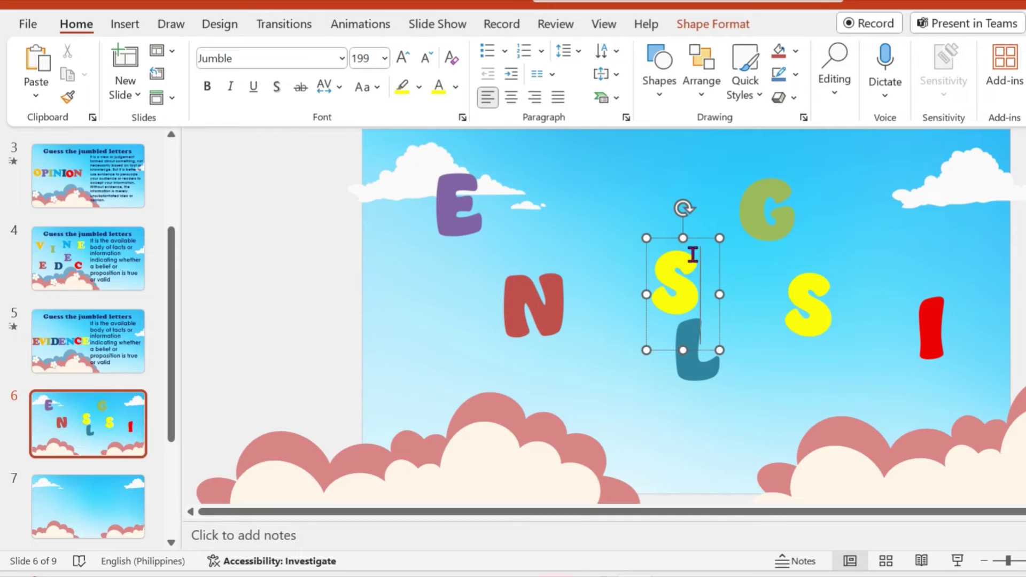
{"action": "key", "text": "BackSpace"}
{"action": "type", "text": "H"}
{"action": "key", "text": "ctrl+a"}
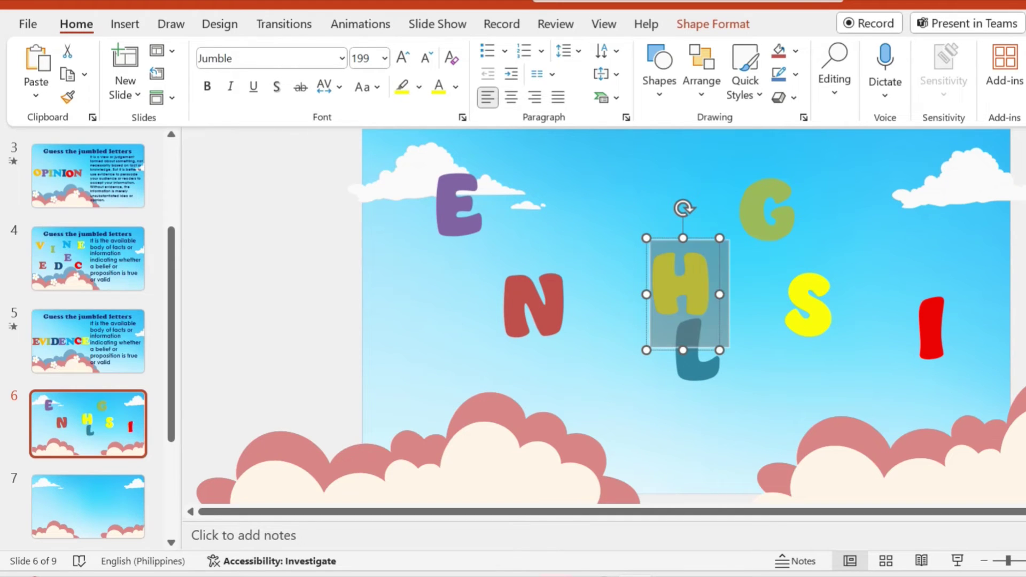
{"action": "left_click", "coordinate": [458, 87]}
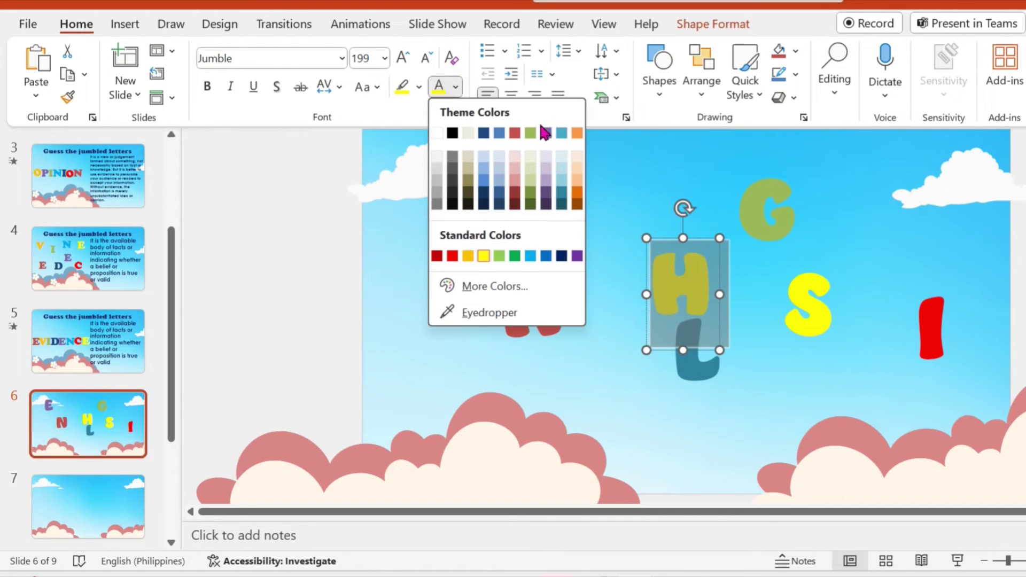
{"action": "left_click", "coordinate": [515, 255]}
Move the H up between the E and G, and shift the yellow S up and right.
{"action": "left_click_drag", "start_coordinate": [704, 237], "coordinate": [639, 189]}
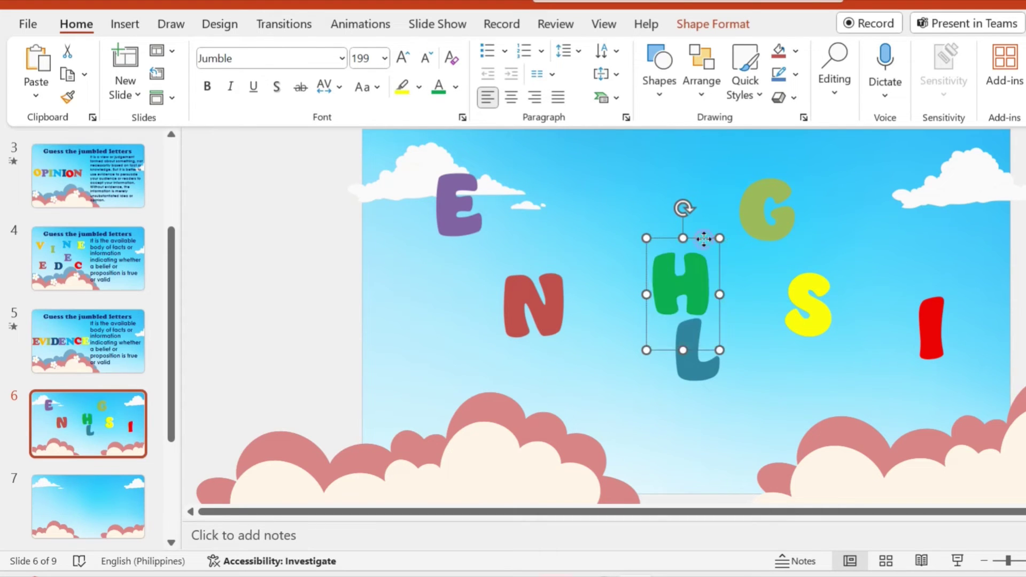
{"action": "left_click", "coordinate": [828, 309]}
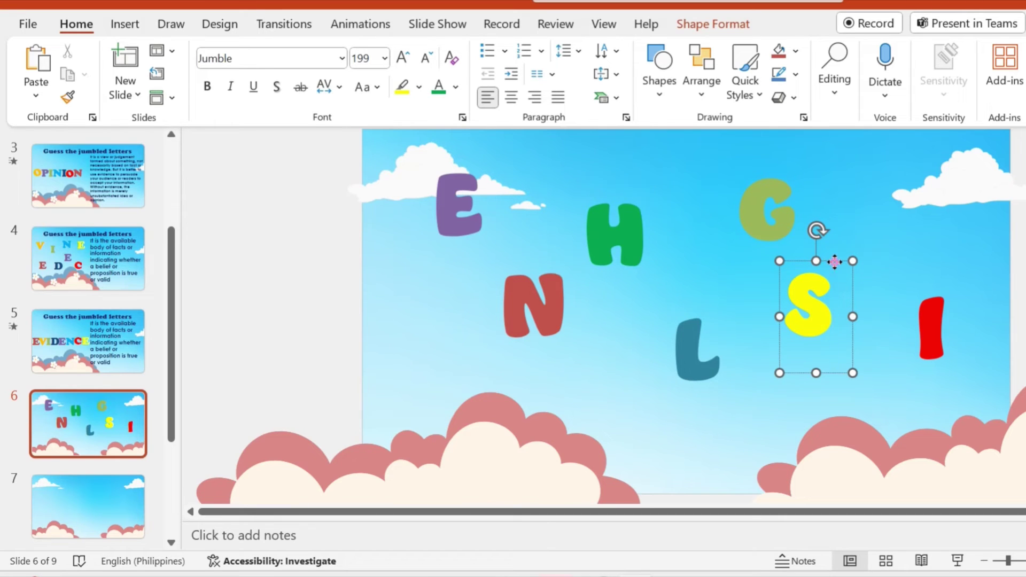
{"action": "left_click_drag", "start_coordinate": [830, 258], "coordinate": [866, 229]}
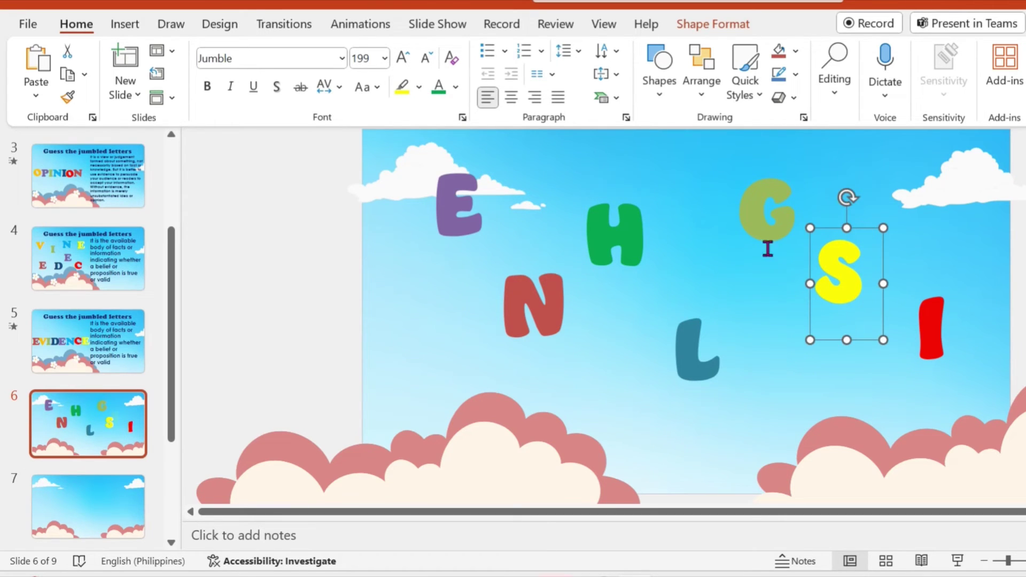
Shift the red N's text box a little left and down, then clear the selection.
{"action": "left_click", "coordinate": [513, 320]}
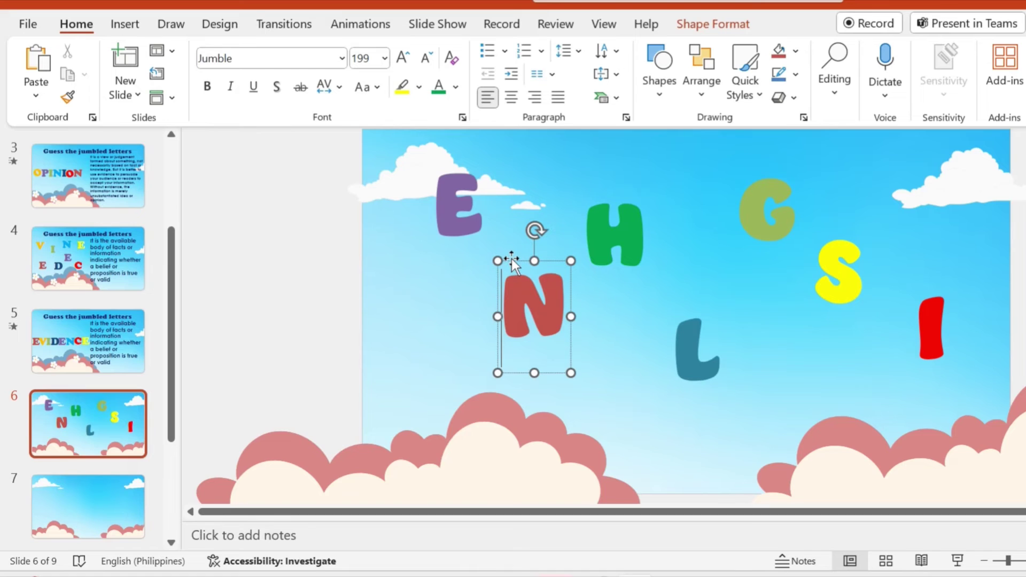
{"action": "left_click", "coordinate": [513, 262]}
{"action": "left_click_drag", "start_coordinate": [513, 262], "coordinate": [489, 290]}
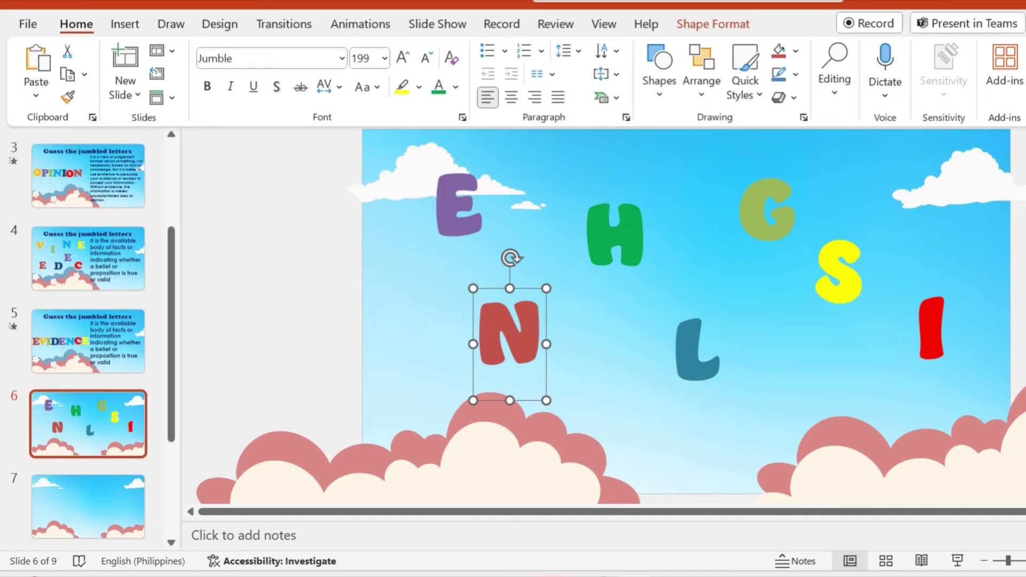
{"action": "left_click", "coordinate": [302, 193]}
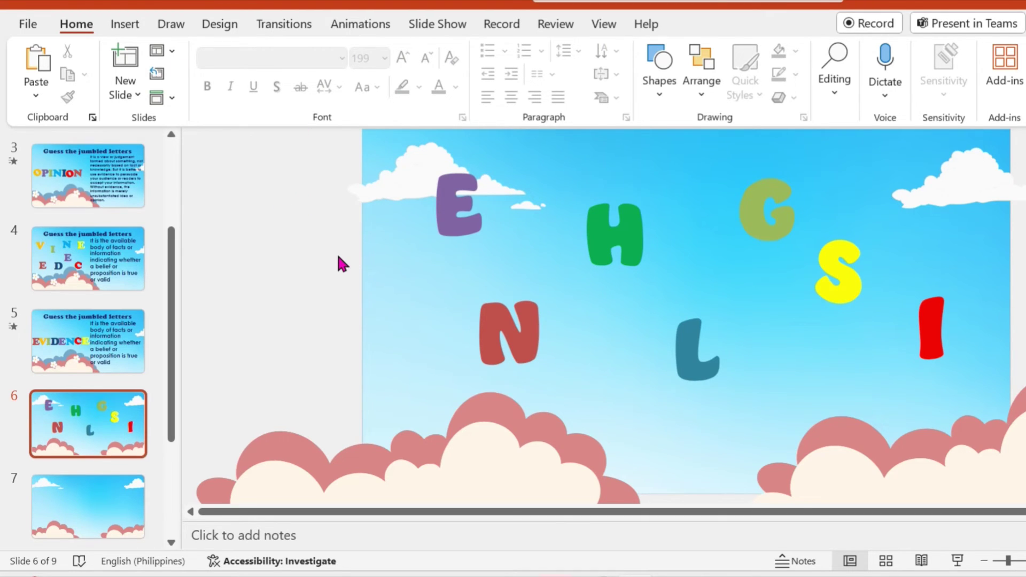
Duplicate slide 6 as slide 7 and start the row with the E followed by the N.
{"action": "left_click", "coordinate": [124, 432]}
{"action": "key", "text": "ctrl+d"}
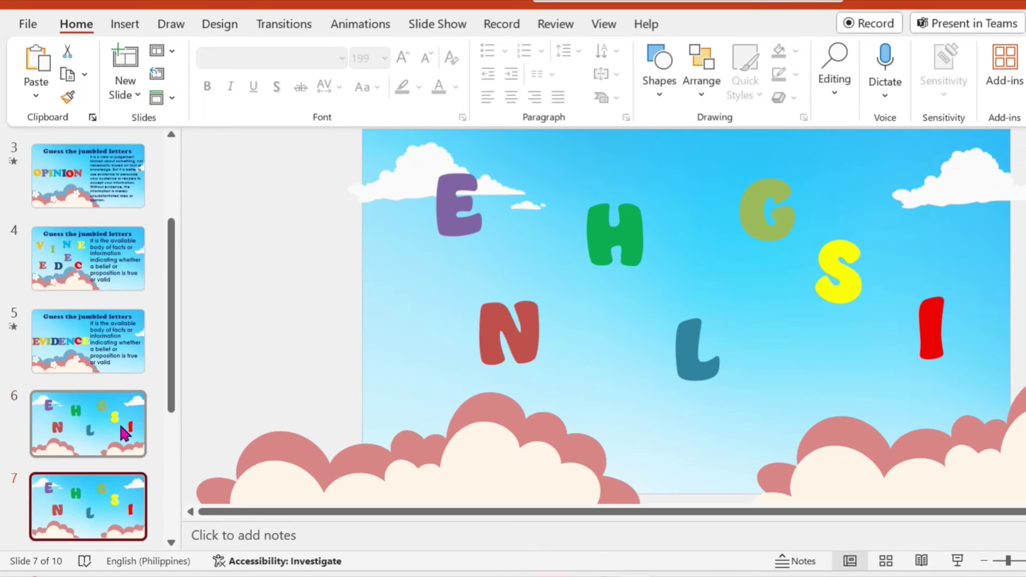
{"action": "left_click", "coordinate": [459, 214]}
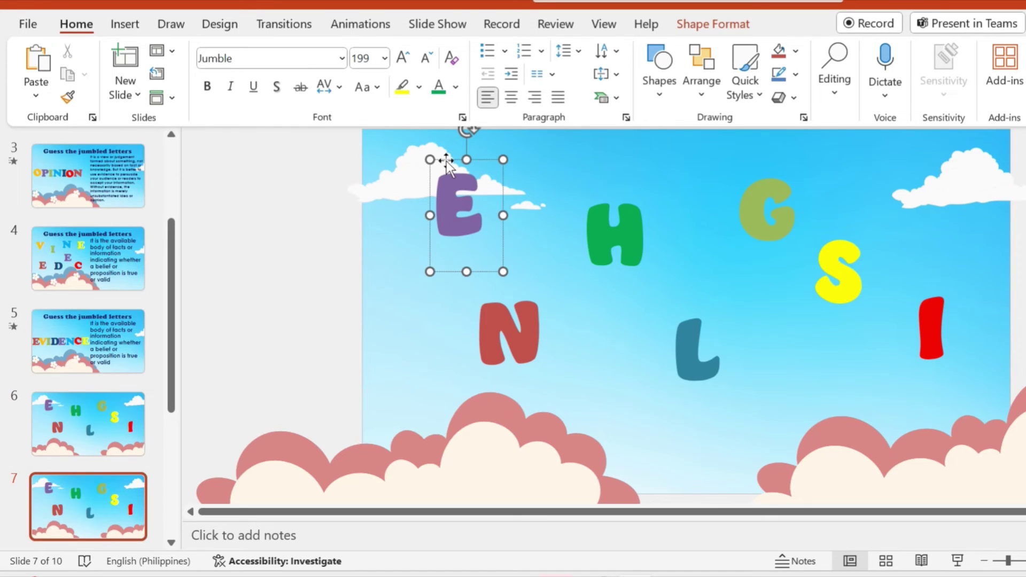
{"action": "left_click_drag", "start_coordinate": [447, 161], "coordinate": [428, 225]}
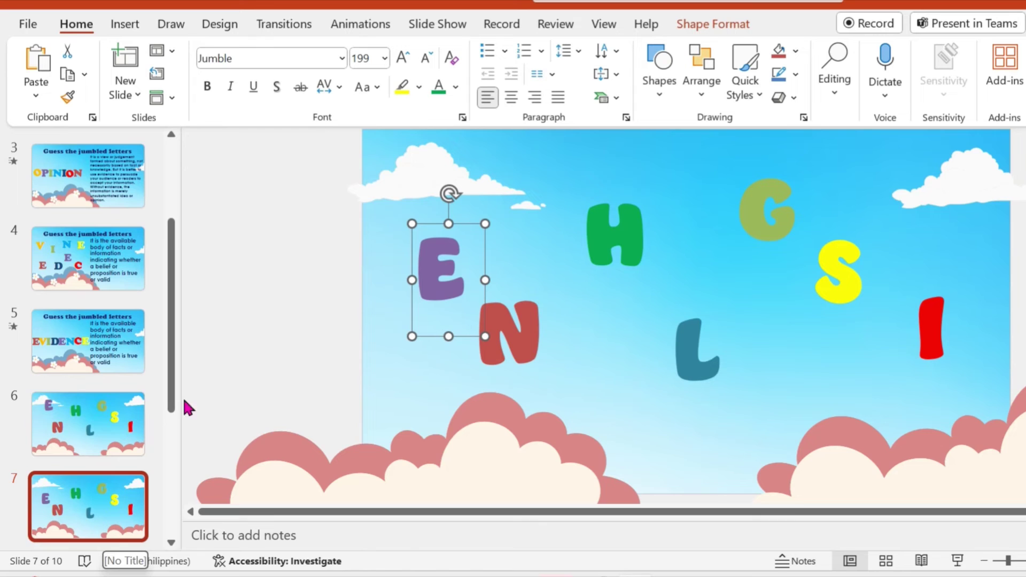
{"action": "left_click", "coordinate": [527, 291]}
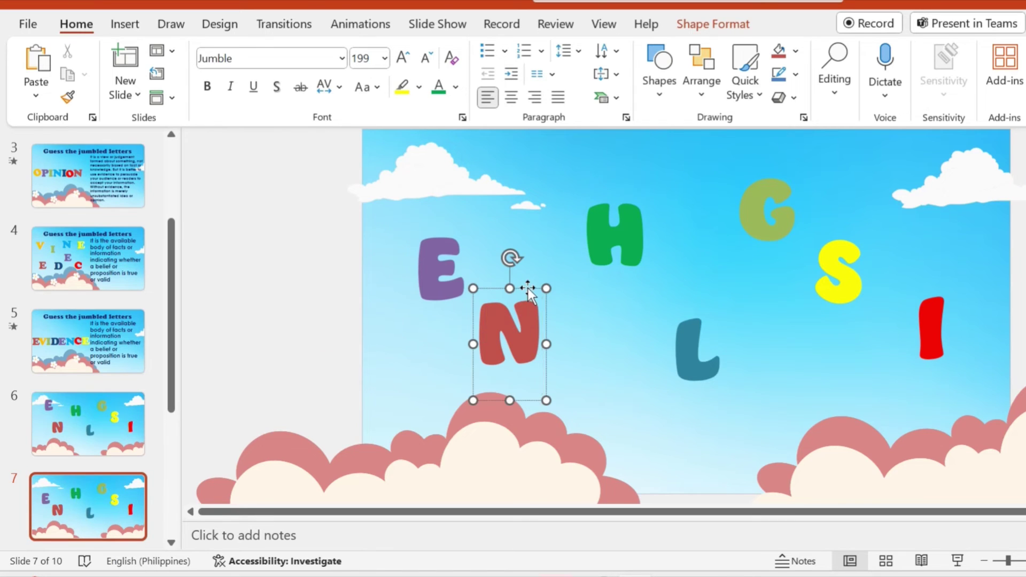
{"action": "left_click_drag", "start_coordinate": [528, 291], "coordinate": [530, 222]}
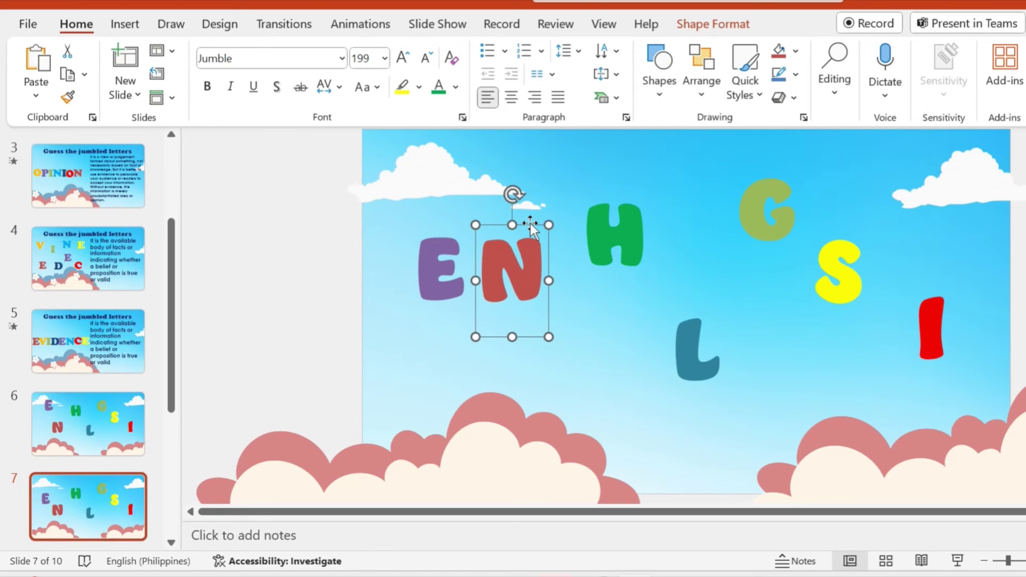
Line up the G, L and I after the N in the row.
{"action": "left_click", "coordinate": [779, 210]}
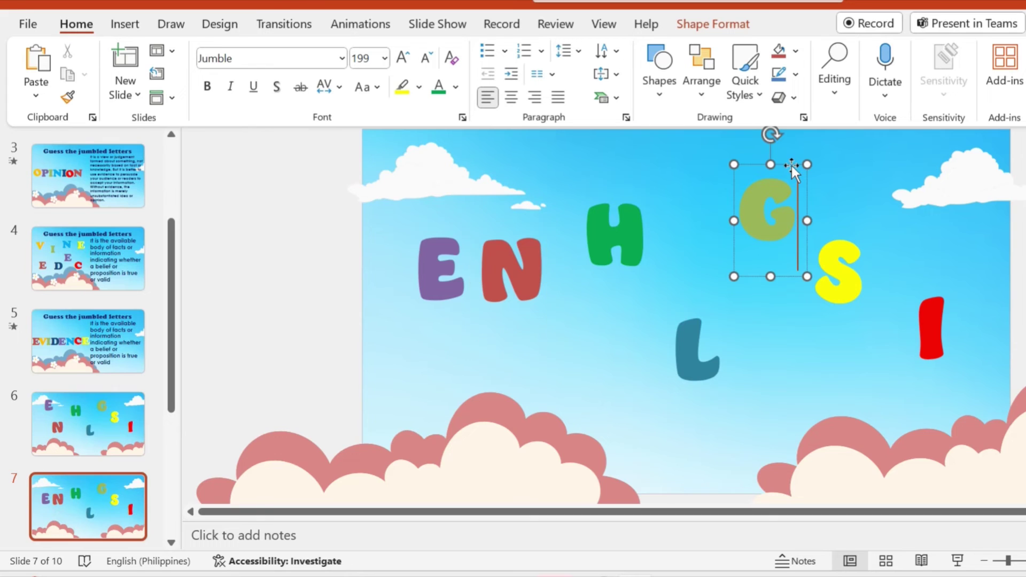
{"action": "left_click_drag", "start_coordinate": [791, 166], "coordinate": [602, 229]}
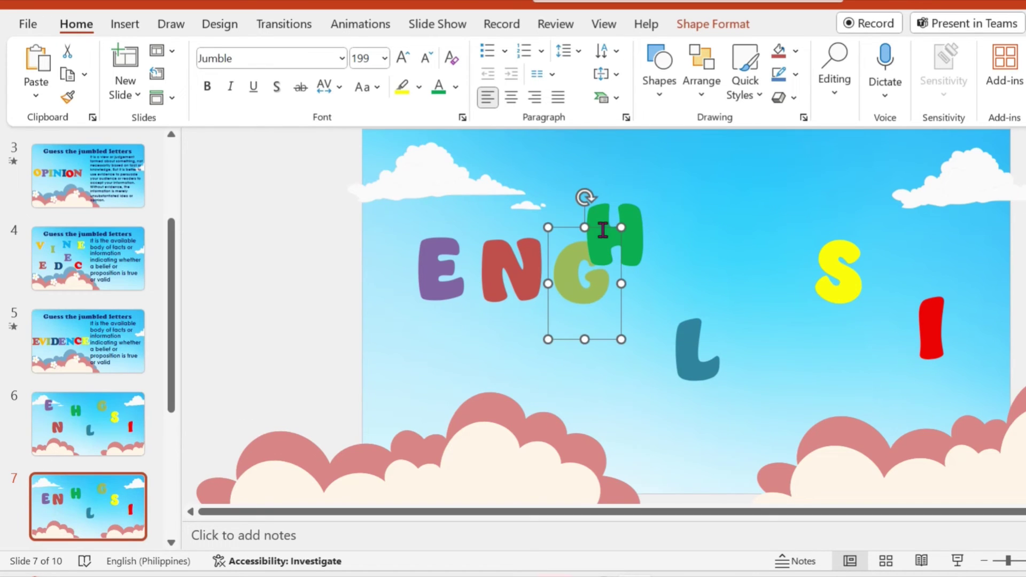
{"action": "left_click", "coordinate": [709, 354]}
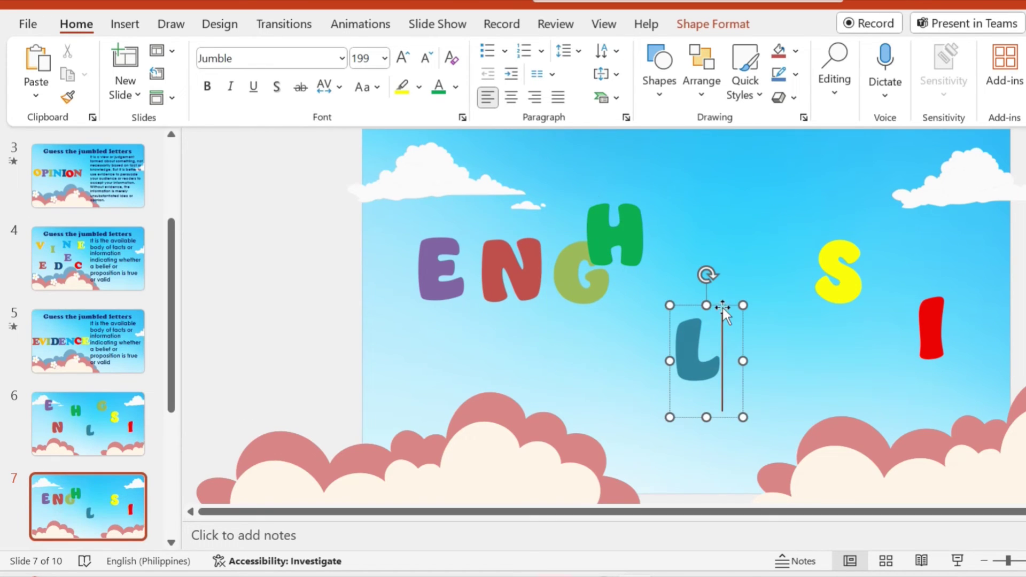
{"action": "left_click_drag", "start_coordinate": [723, 308], "coordinate": [678, 232]}
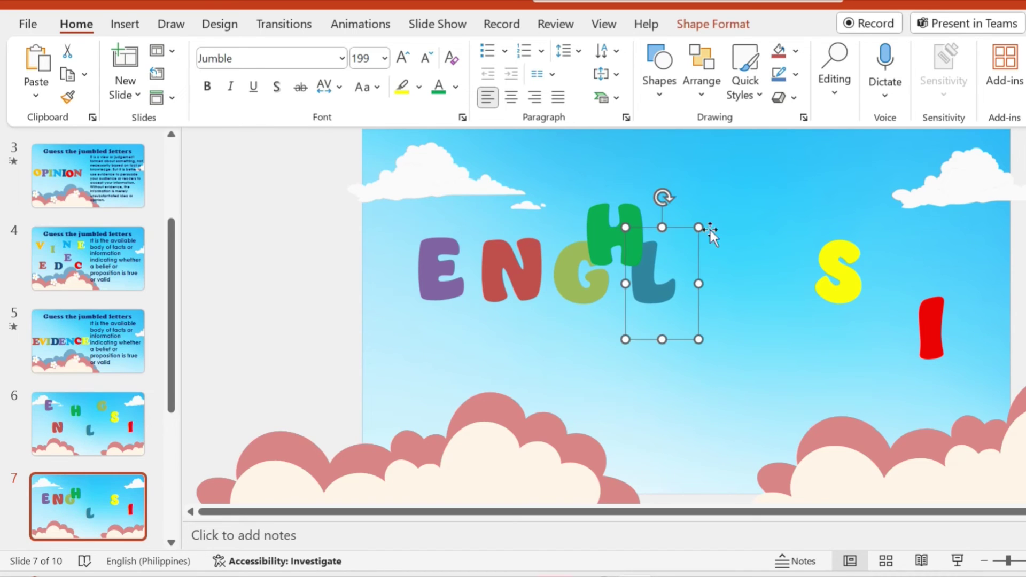
{"action": "left_click", "coordinate": [934, 310]}
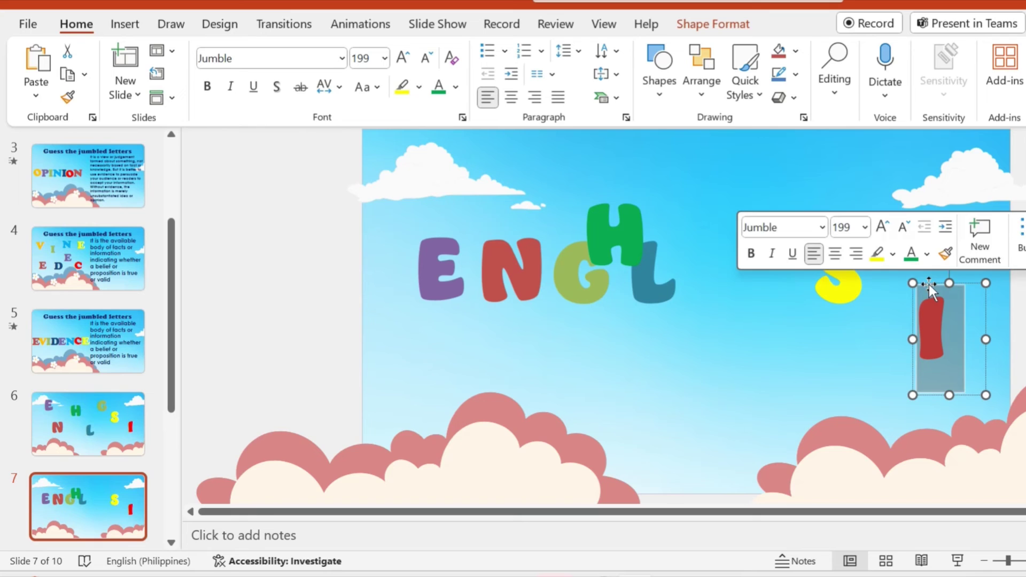
{"action": "mouse_move", "coordinate": [929, 284]}
{"action": "left_mouse_down"}
{"action": "mouse_move", "coordinate": [785, 260]}
{"action": "mouse_move", "coordinate": [699, 223]}
{"action": "left_mouse_up"}
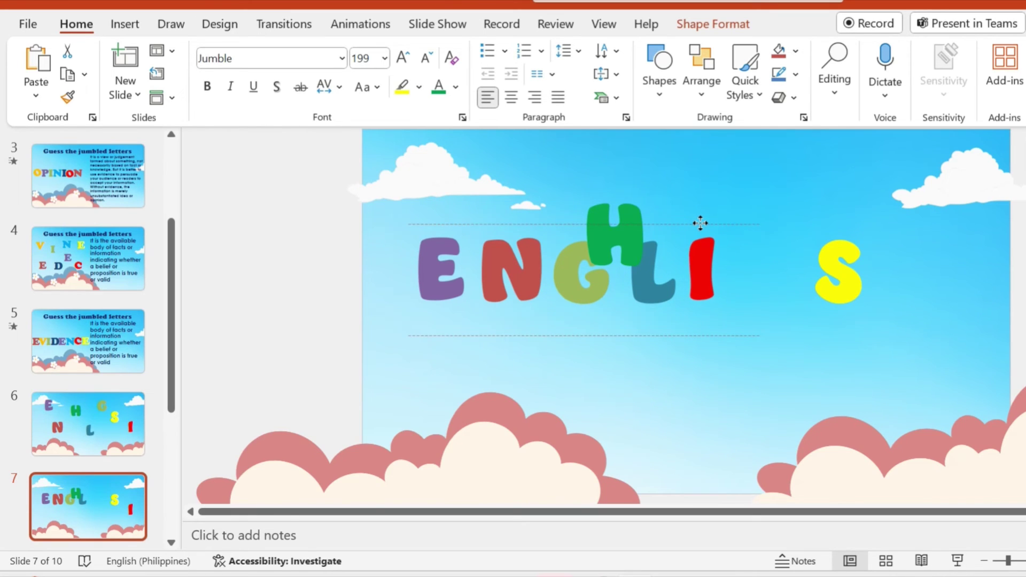
{"action": "left_click_drag", "start_coordinate": [698, 223], "coordinate": [701, 223]}
Add the S and then the H at the end so the row spells ENGLISH.
{"action": "left_click", "coordinate": [831, 231]}
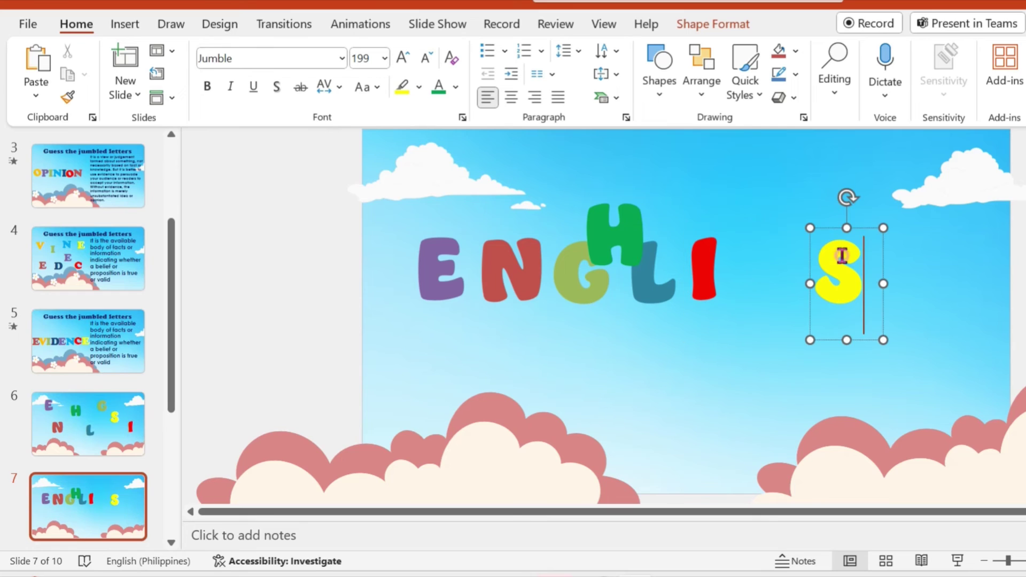
{"action": "left_click_drag", "start_coordinate": [826, 230], "coordinate": [753, 229]}
{"action": "left_click", "coordinate": [630, 217]}
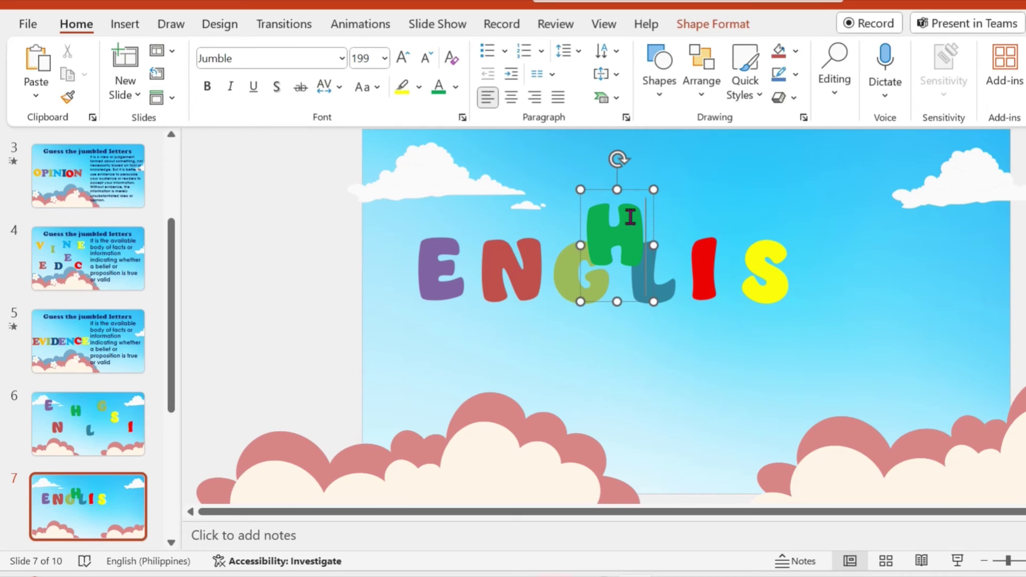
{"action": "left_click", "coordinate": [630, 188]}
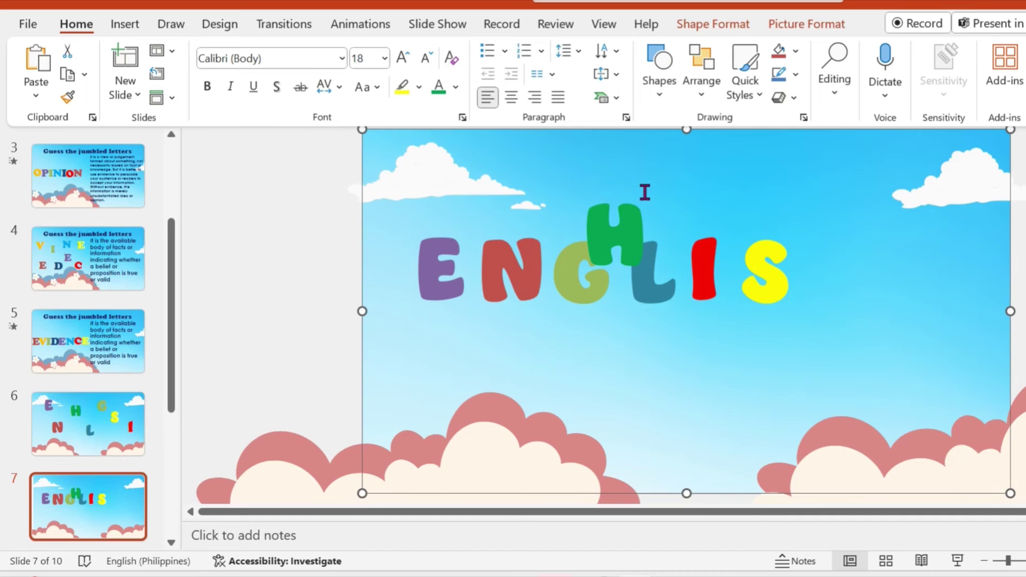
{"action": "left_click", "coordinate": [636, 194]}
{"action": "left_click_drag", "start_coordinate": [636, 191], "coordinate": [854, 227]}
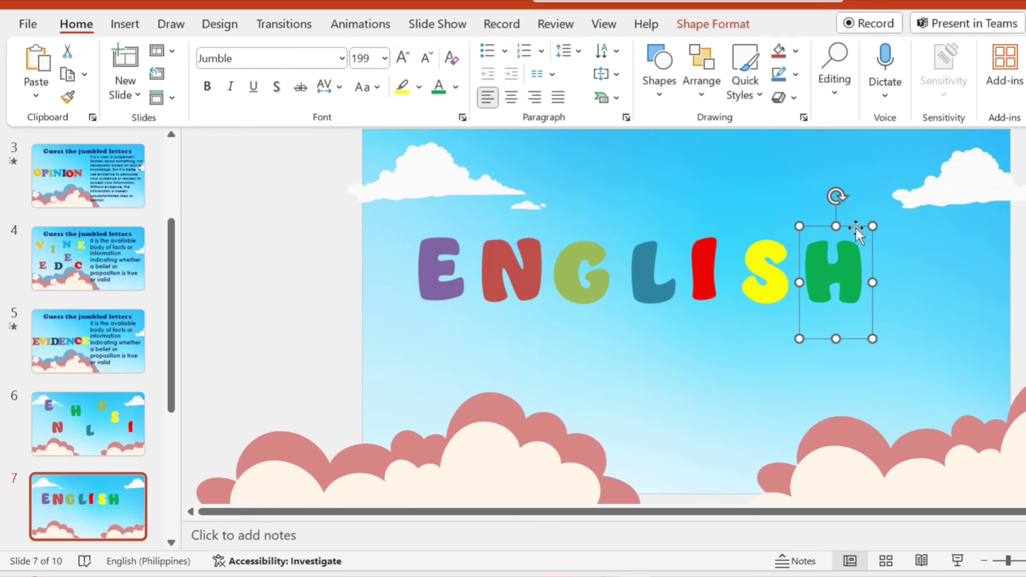
{"action": "left_click", "coordinate": [952, 299]}
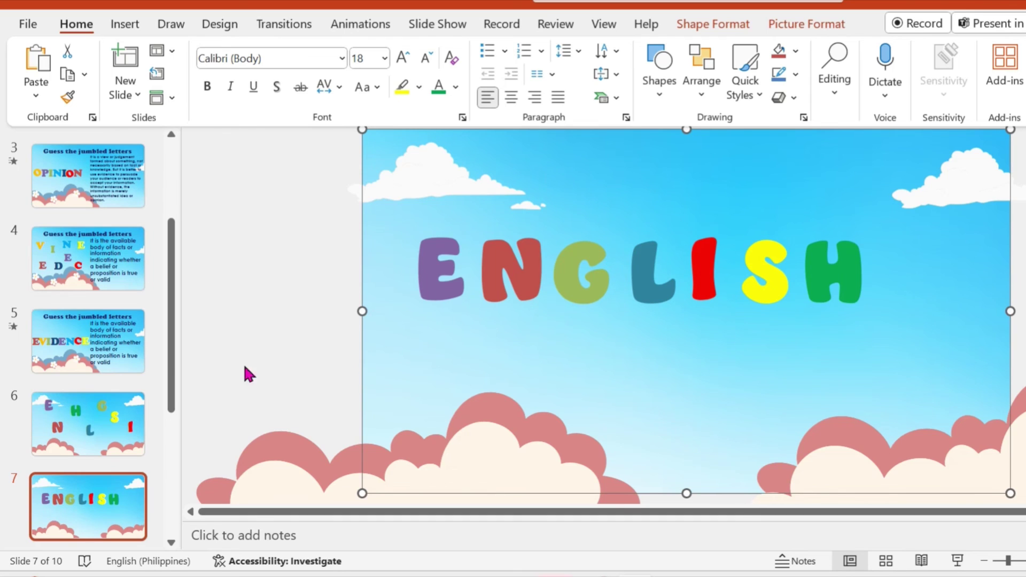
Apply the Morph transition to slide 7, then reselect slide 6.
{"action": "left_click", "coordinate": [126, 494]}
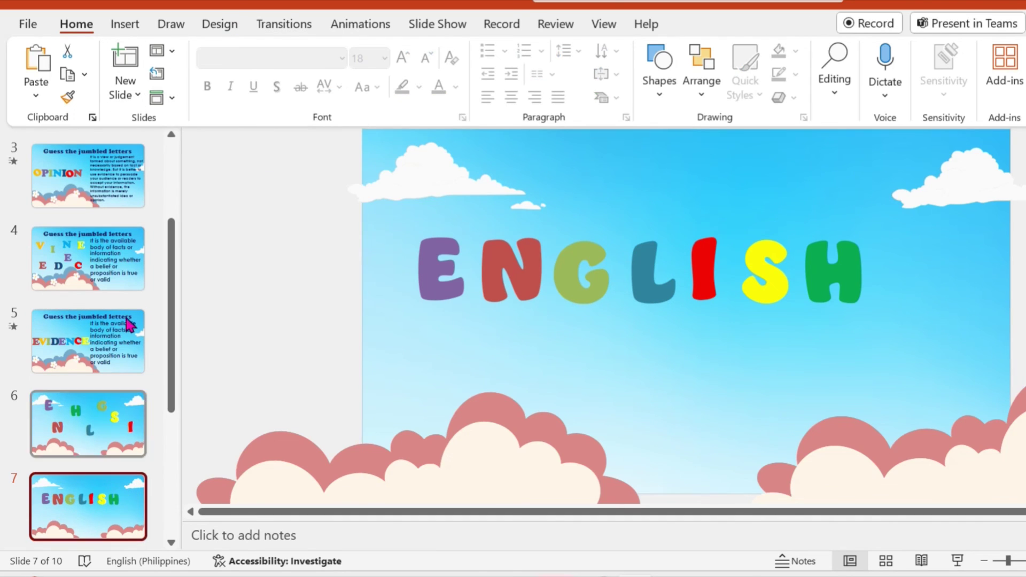
{"action": "left_click", "coordinate": [289, 25]}
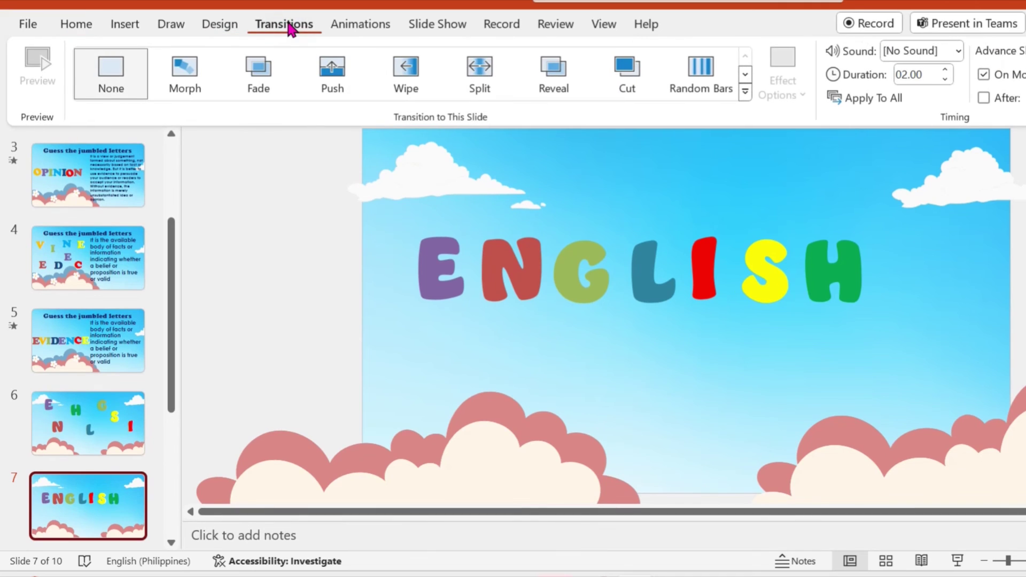
{"action": "left_click", "coordinate": [193, 68]}
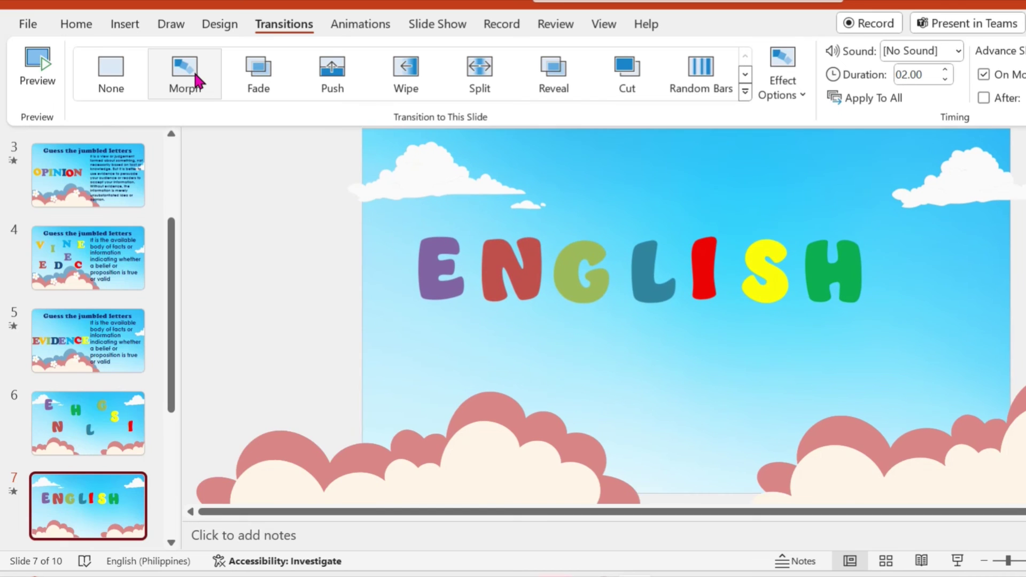
{"action": "left_click", "coordinate": [100, 405]}
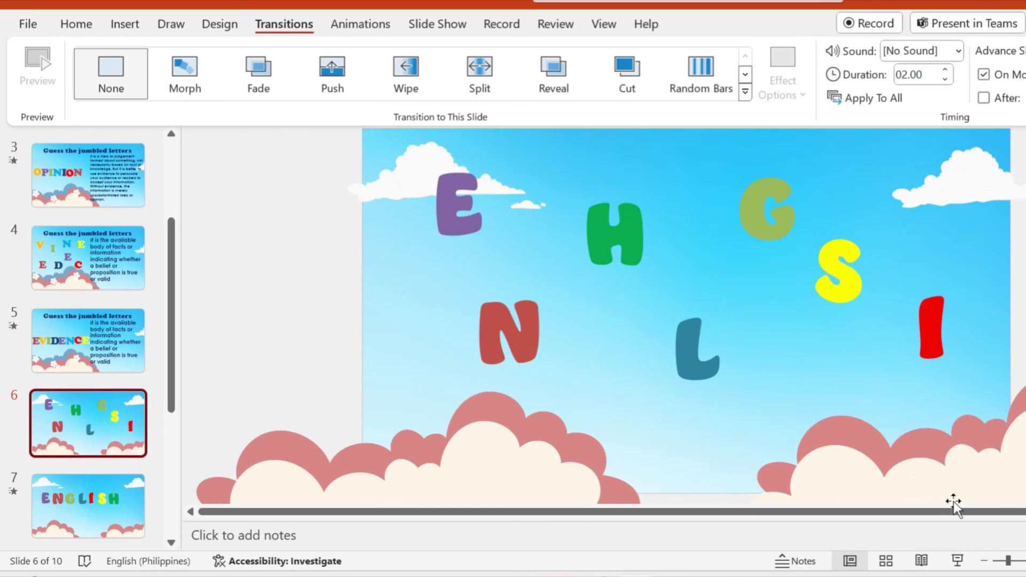
Present from slide 6 to play the ENGLISH morph, then show the Thankyou!! slide full screen.
{"action": "left_click", "coordinate": [957, 560]}
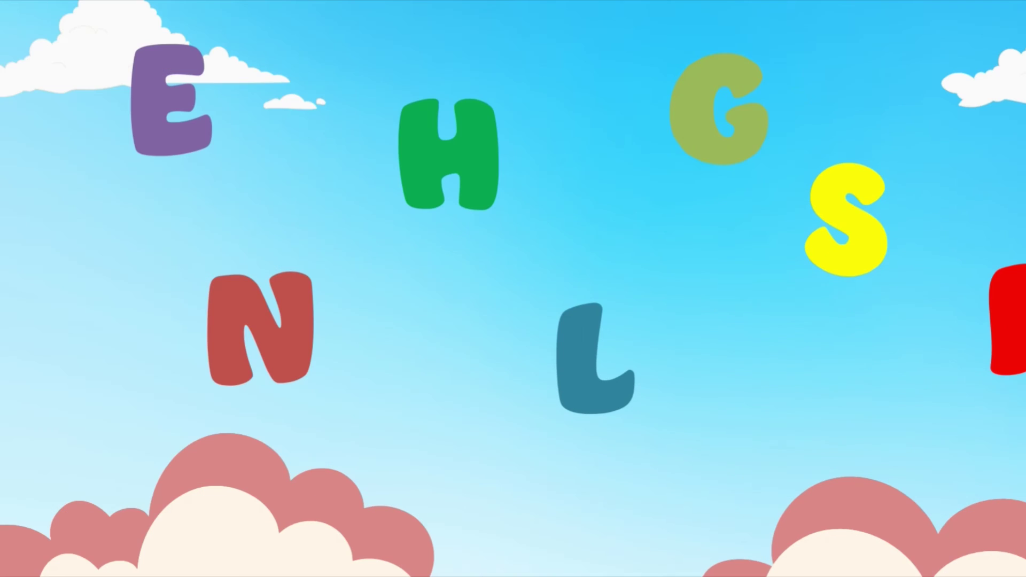
{"action": "key", "text": "Right"}
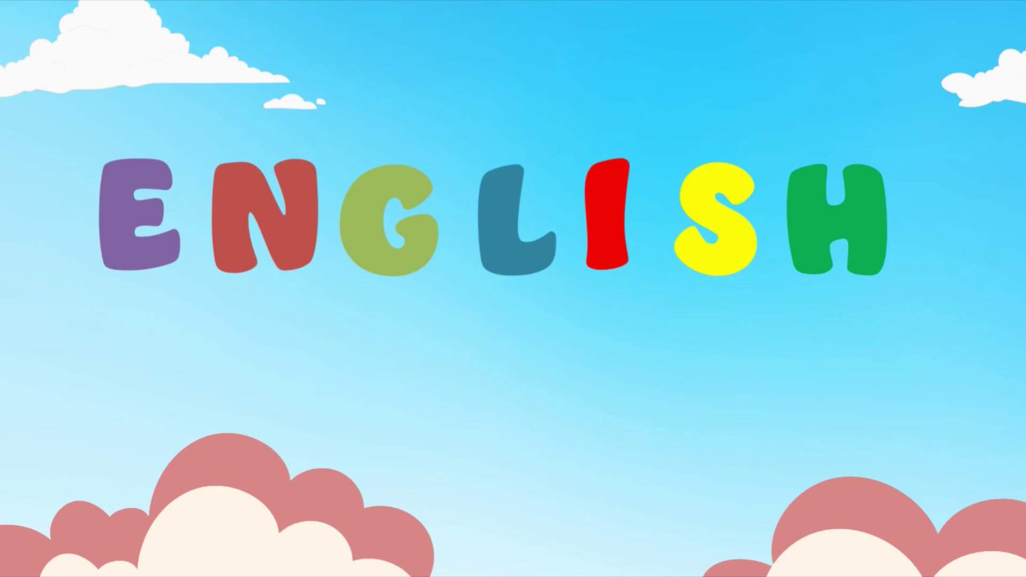
{"action": "key", "text": "Escape"}
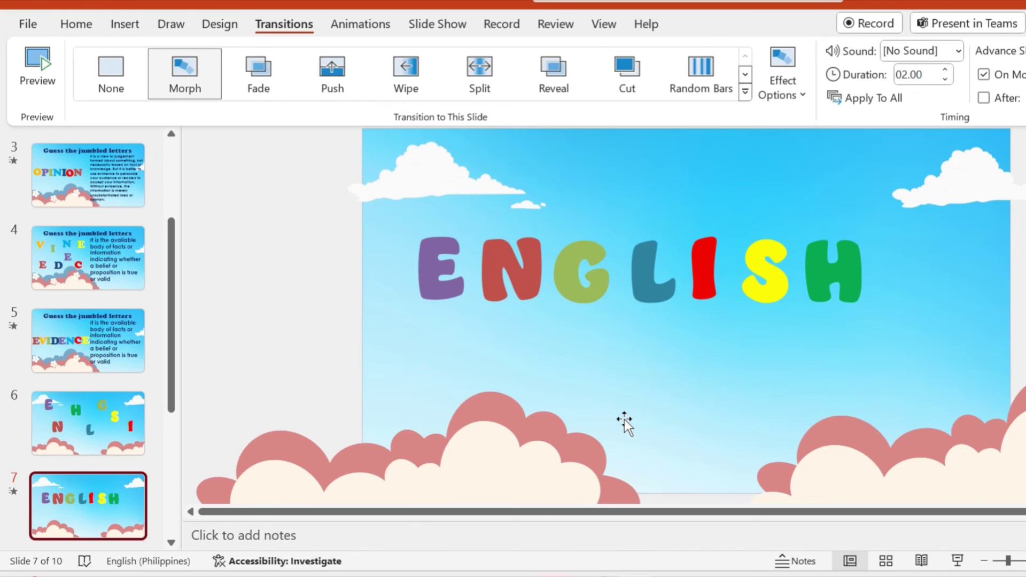
{"action": "key", "text": "Down"}
{"action": "key", "text": "Down"}
{"action": "key", "text": "Down"}
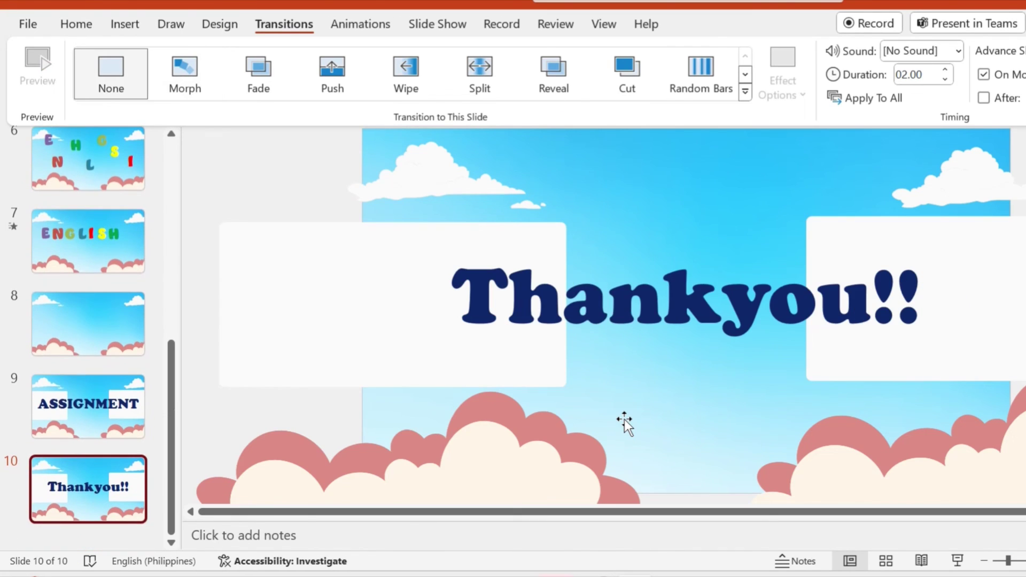
{"action": "left_click", "coordinate": [960, 561]}
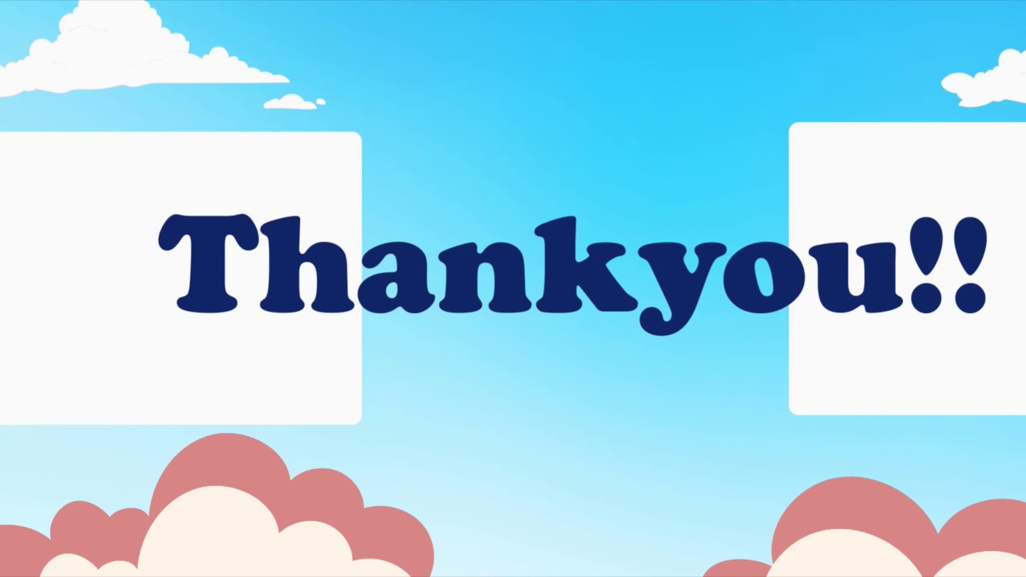